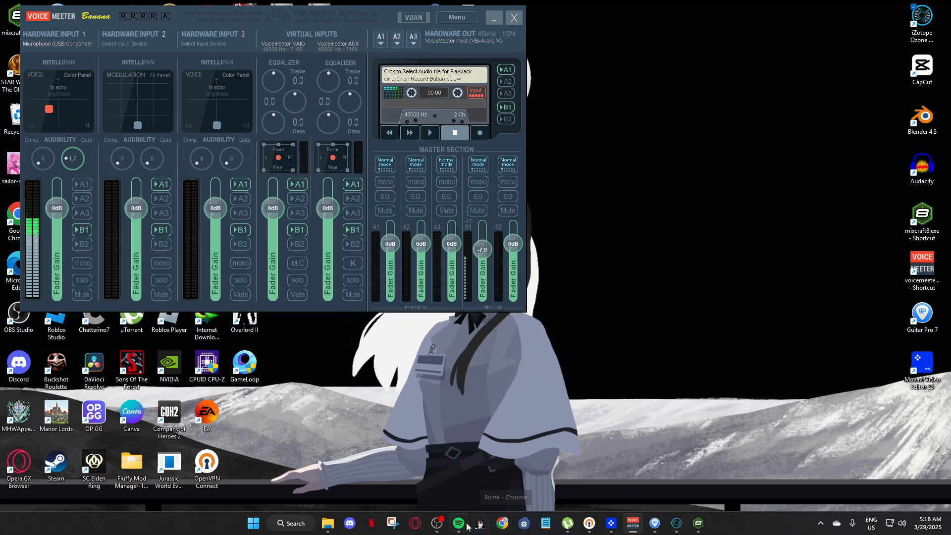
# Switch to Spotify, dismiss the advertisement, maximize the window and play the song "Nasan na" from its beginning.
pyautogui.click(459, 523)
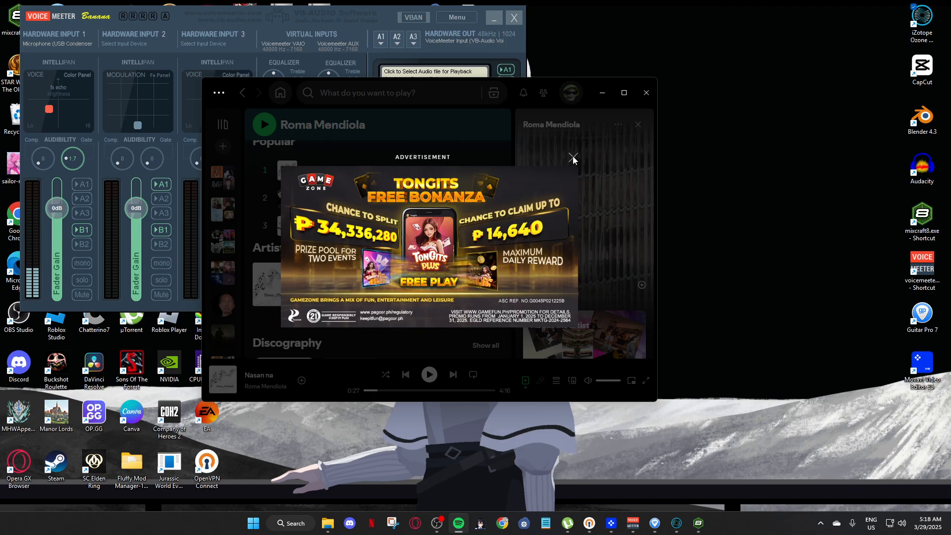
pyautogui.click(573, 157)
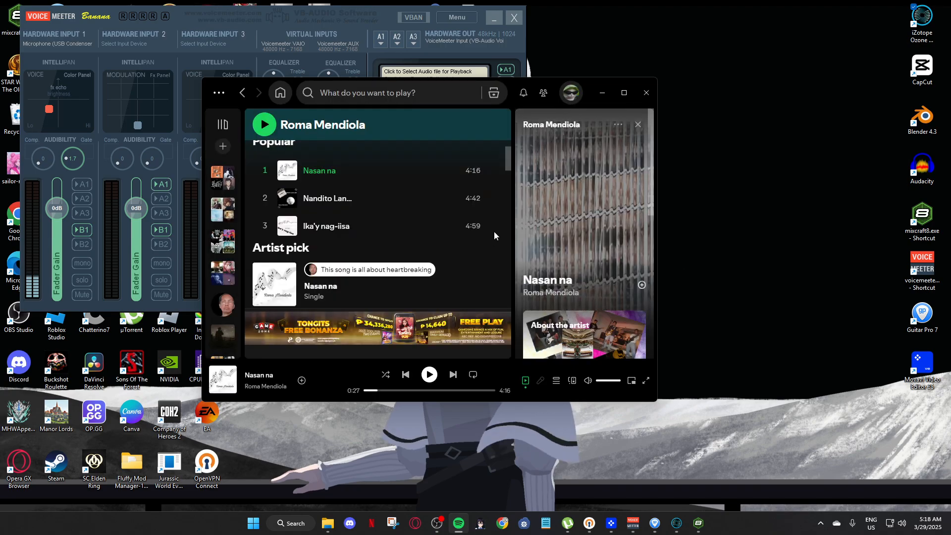
pyautogui.click(320, 172)
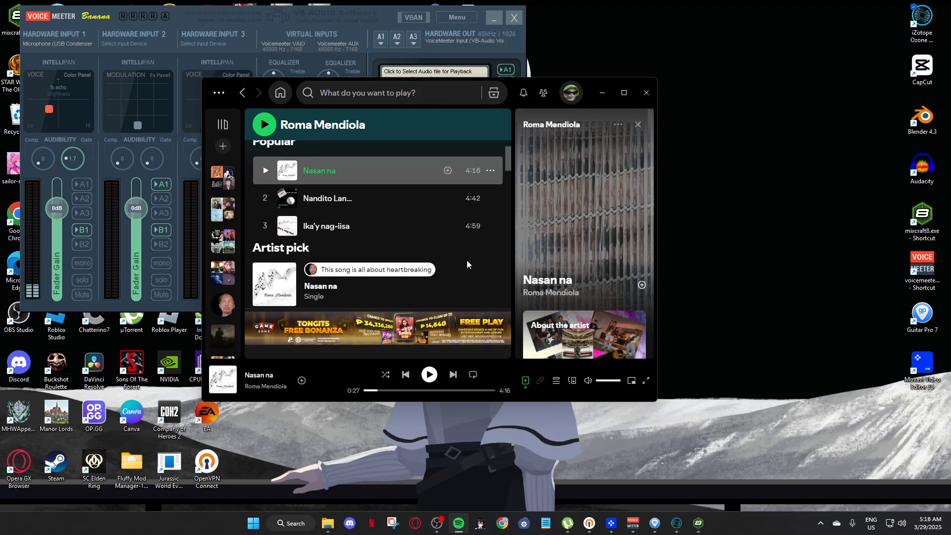
pyautogui.click(625, 93)
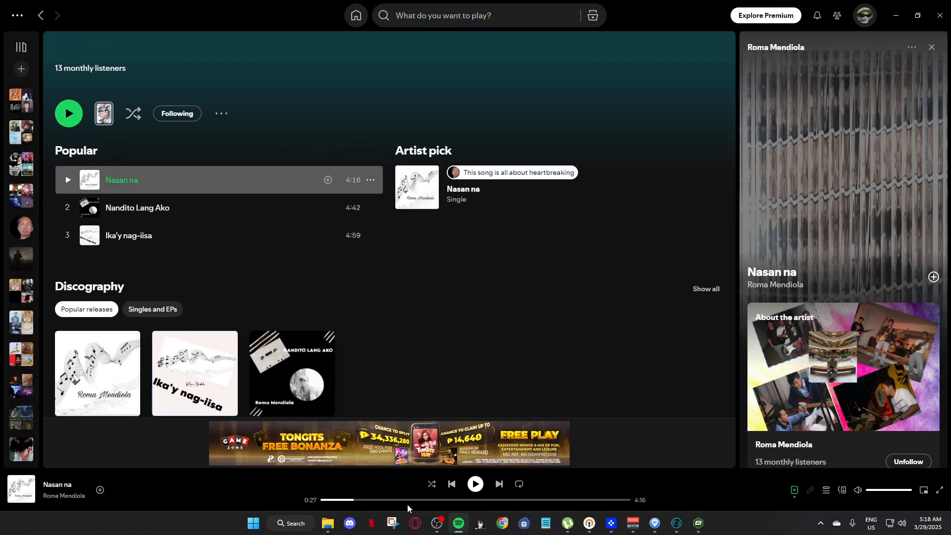
pyautogui.click(475, 483)
pyautogui.moveTo(385, 501); pyautogui.dragTo(281, 497)
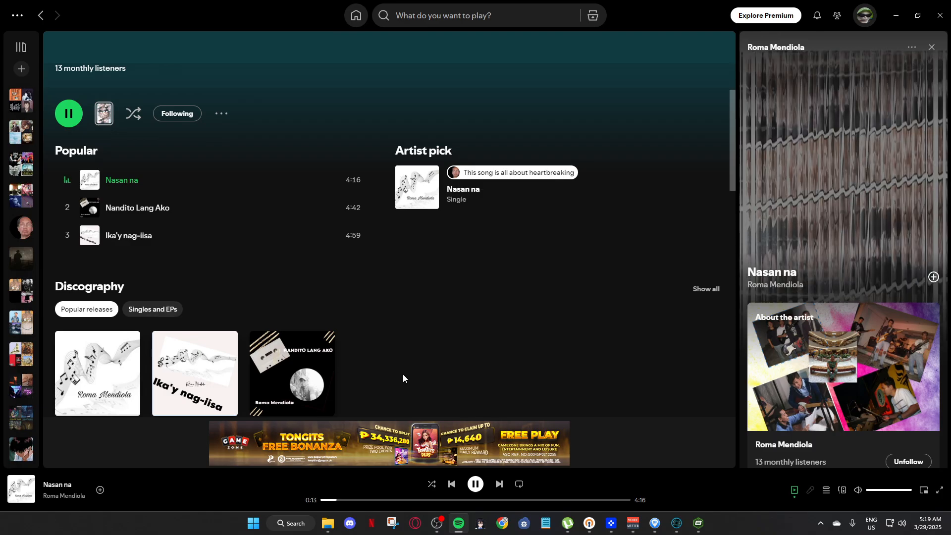
# Look over the artist page's discography, playlists and About section while the song plays, and pause playback.
pyautogui.scroll(-6, 515, 317)
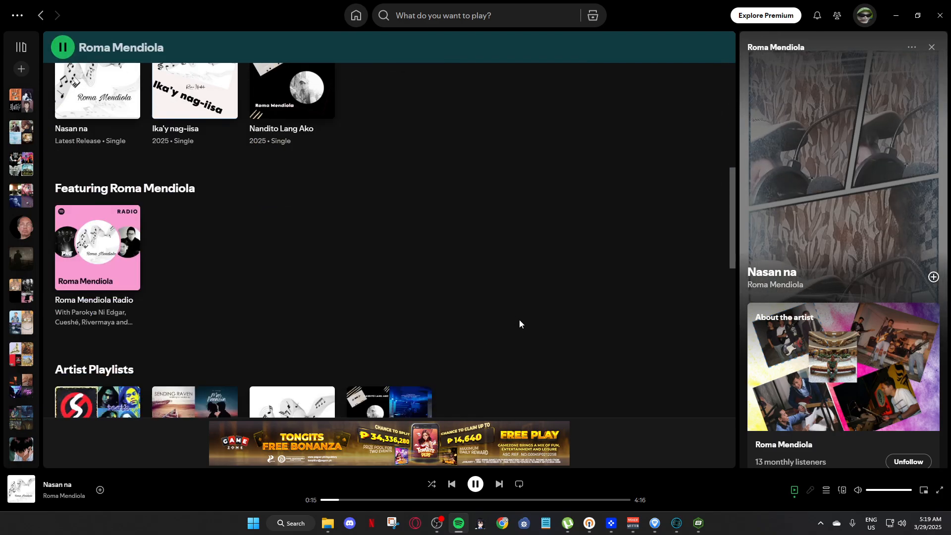
pyautogui.scroll(-5, 536, 285)
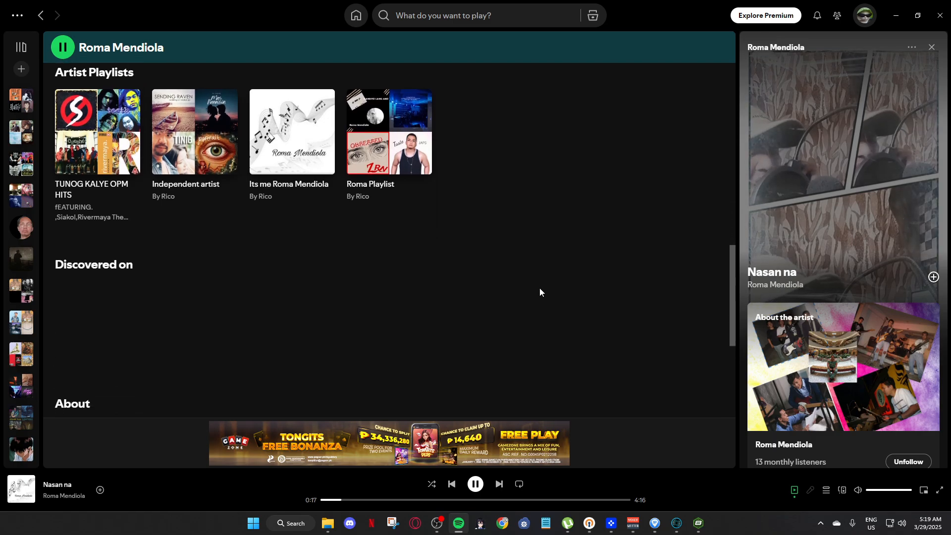
pyautogui.scroll(-5, 540, 293)
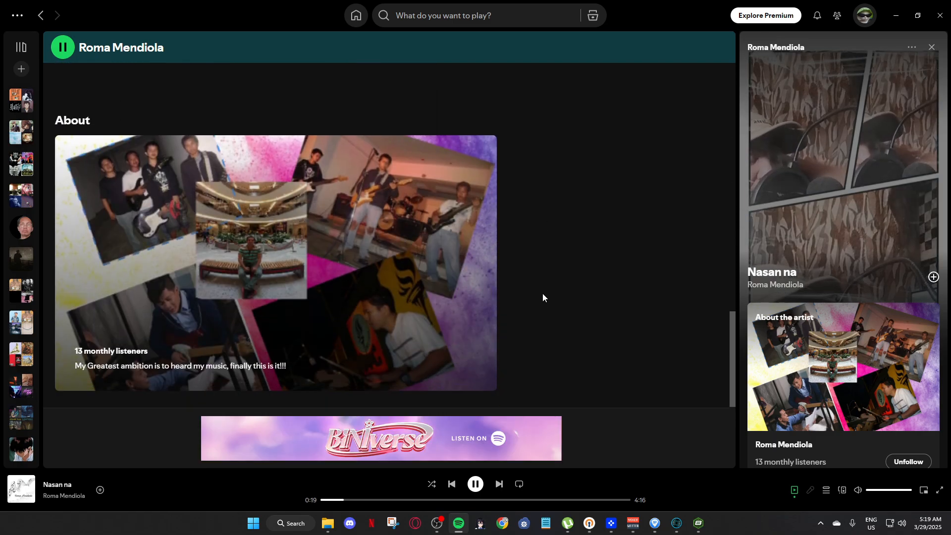
pyautogui.scroll(5, 535, 342)
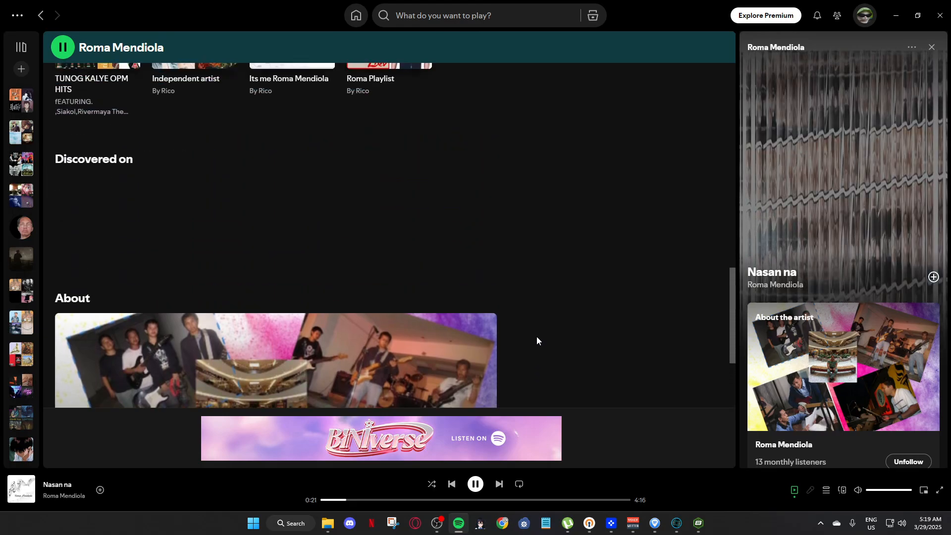
pyautogui.scroll(5, 531, 331)
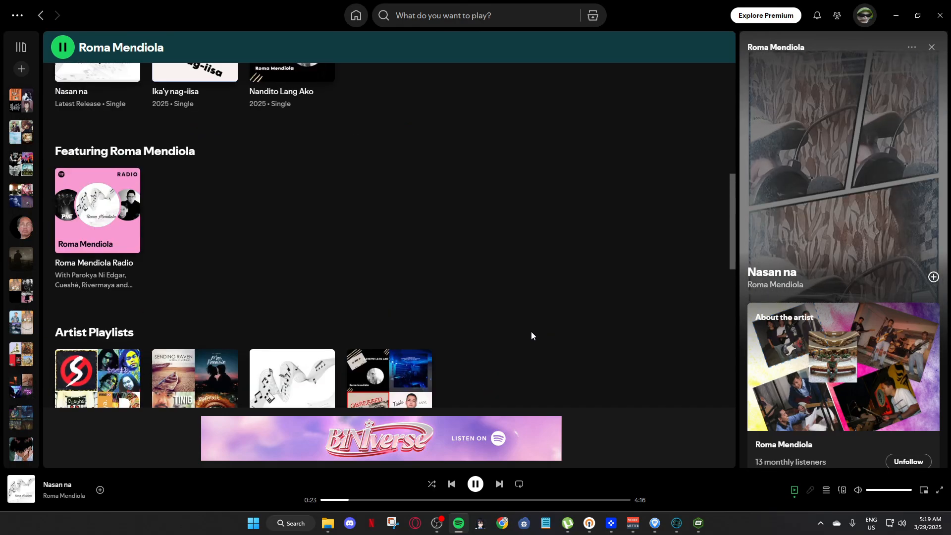
pyautogui.scroll(4, 574, 276)
pyautogui.scroll(3, 584, 279)
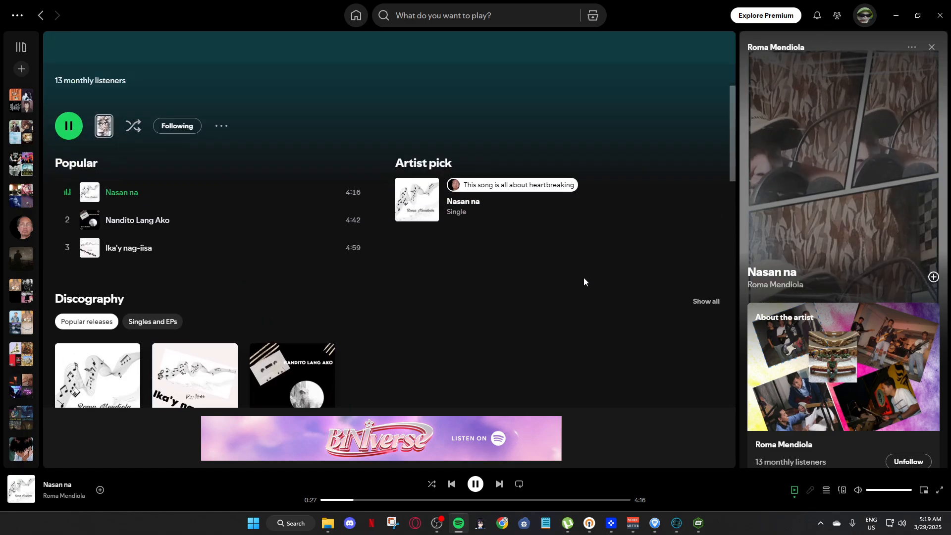
pyautogui.click(475, 484)
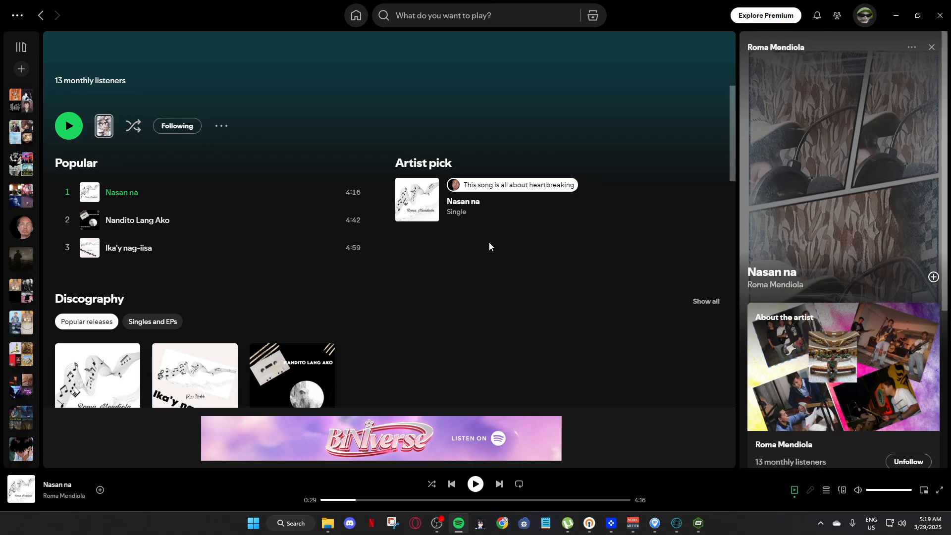
# Minimize Spotify, switch to the Mixcraft project and disarm recording on audio track 6.
pyautogui.click(898, 15)
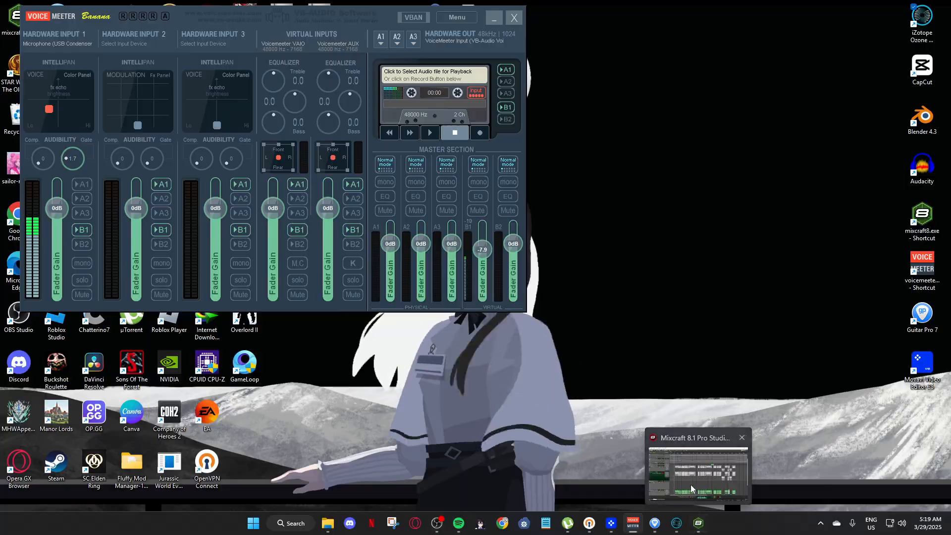
pyautogui.click(691, 485)
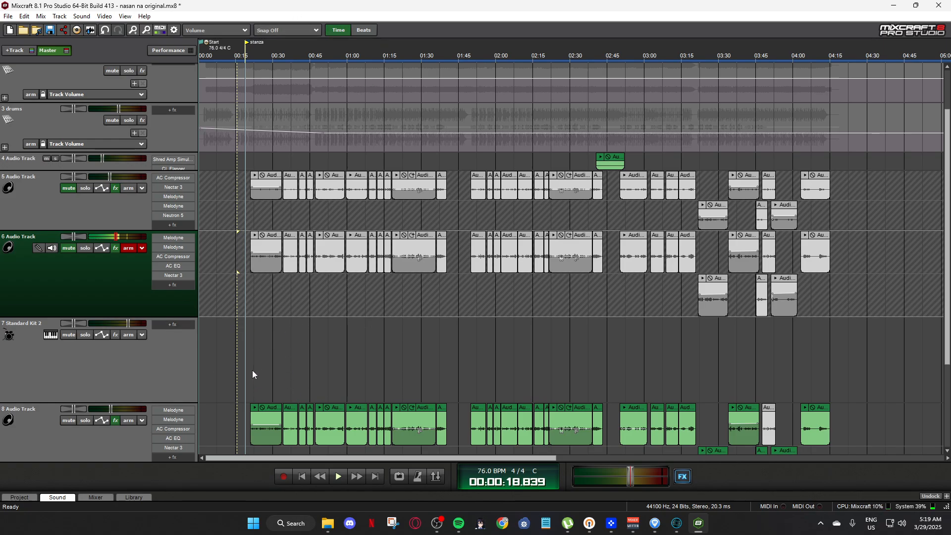
pyautogui.click(127, 248)
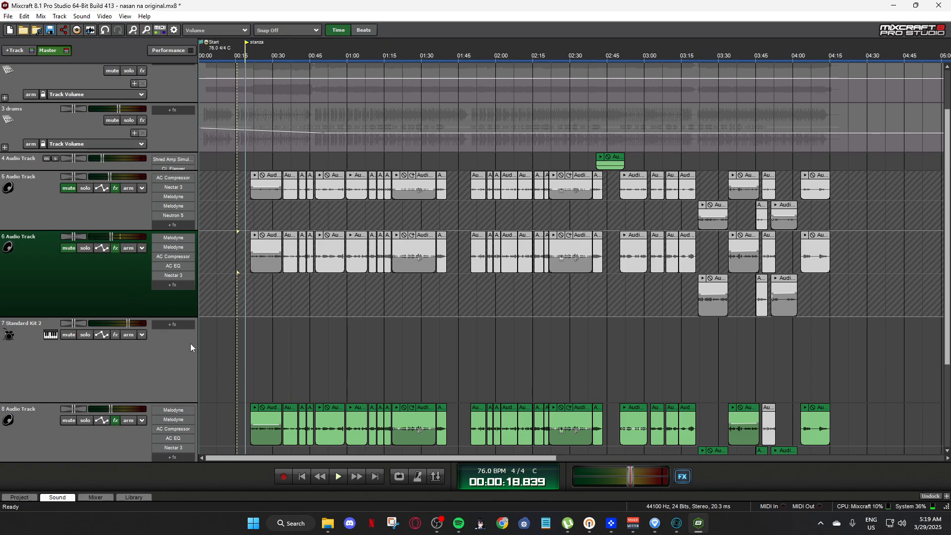
# Open the instrument settings of track 7 and load the Electronic Kit 1 preset from Percussion - Drum Kits.
pyautogui.scroll(3, 94, 174)
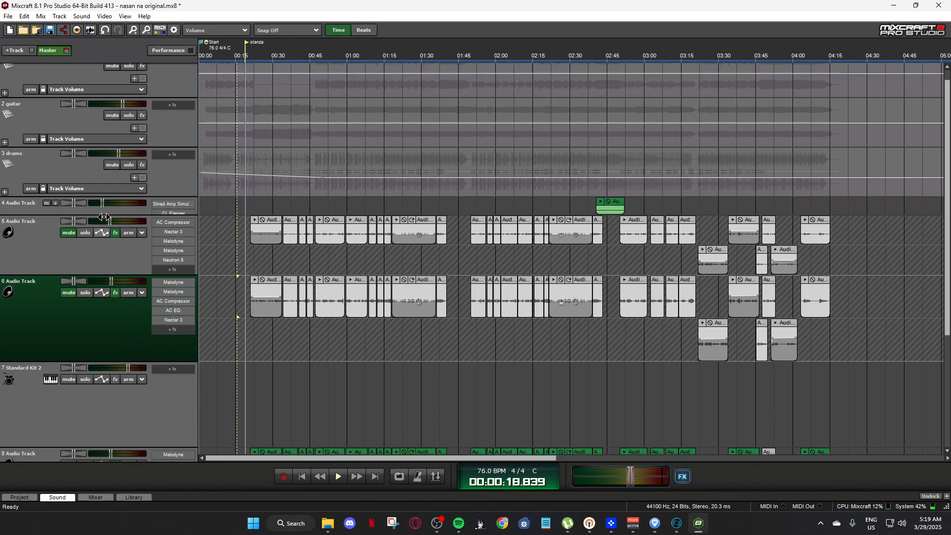
pyautogui.scroll(-4, 112, 206)
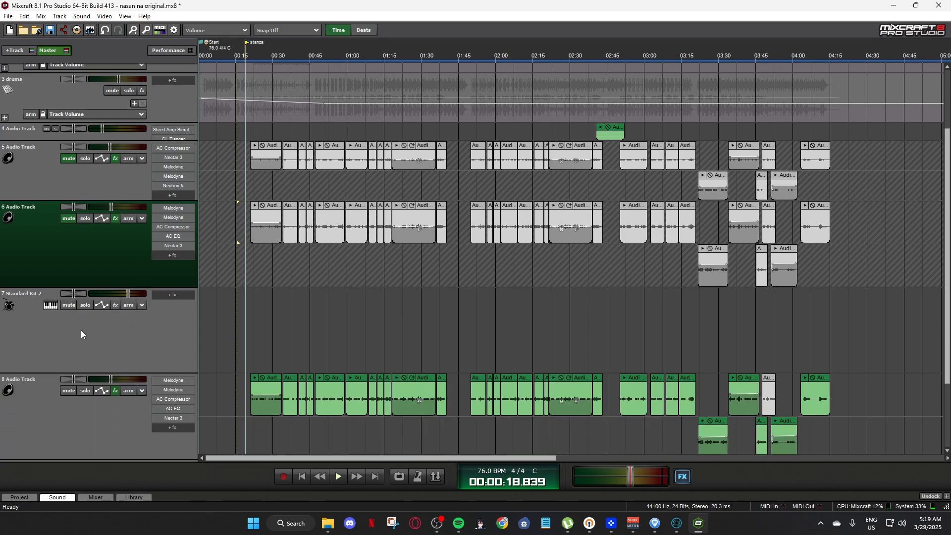
pyautogui.click(50, 305)
pyautogui.moveTo(624, 179); pyautogui.dragTo(433, 149)
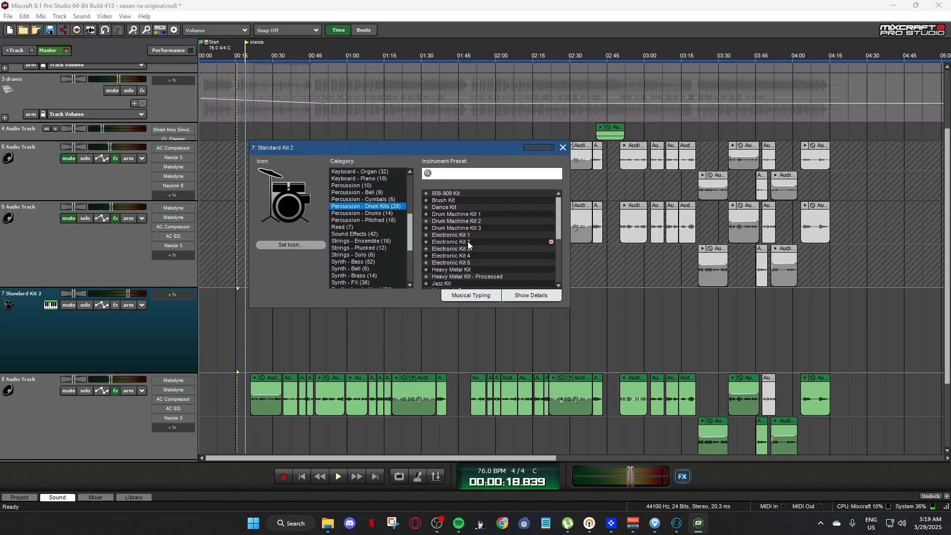
pyautogui.click(454, 236)
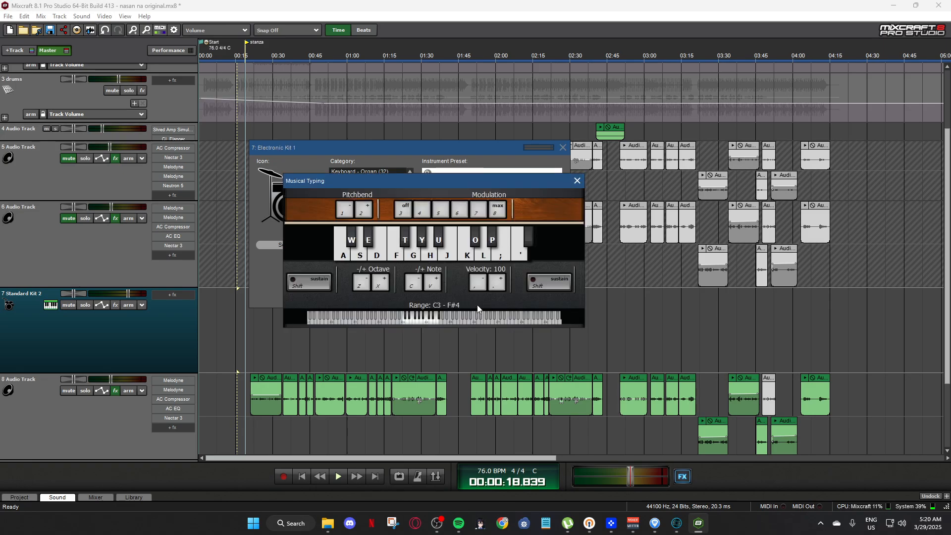
# Audition Electronic Kit 1 on the Musical Typing keyboard and move the keyboard window clear of the preset list.
pyautogui.click(385, 259)
pyautogui.click(384, 258)
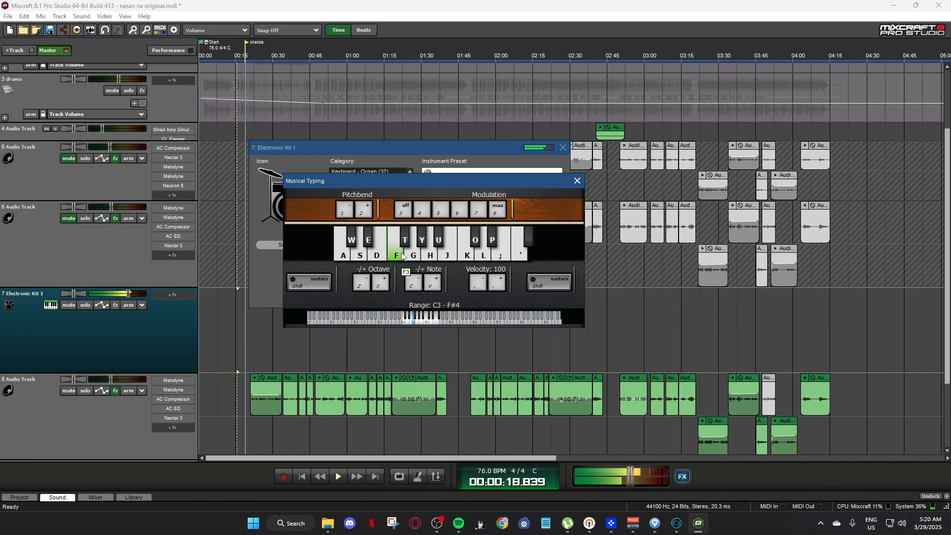
pyautogui.moveTo(482, 182); pyautogui.dragTo(523, 341)
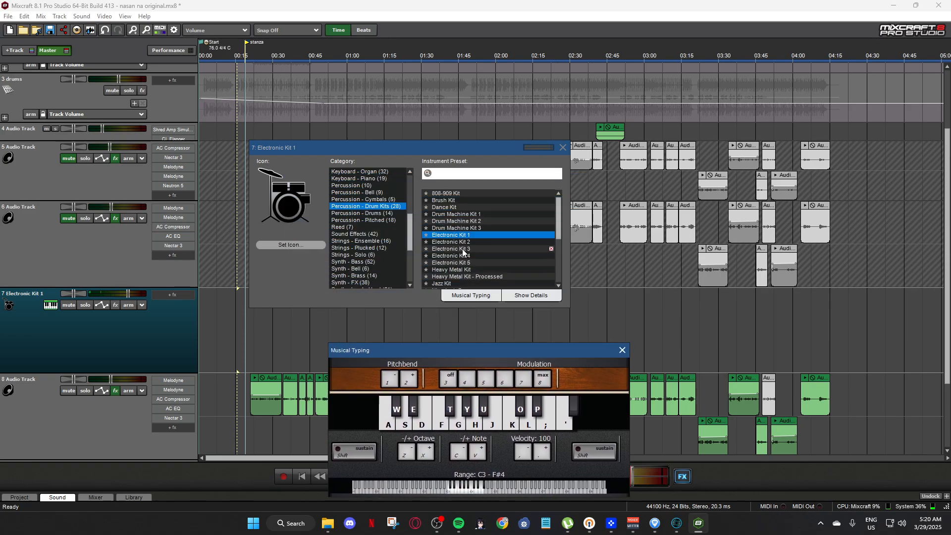
# Change the instrument preset of track 7 to Standard Kit 1.
pyautogui.scroll(-1, 463, 255)
pyautogui.scroll(-2, 476, 270)
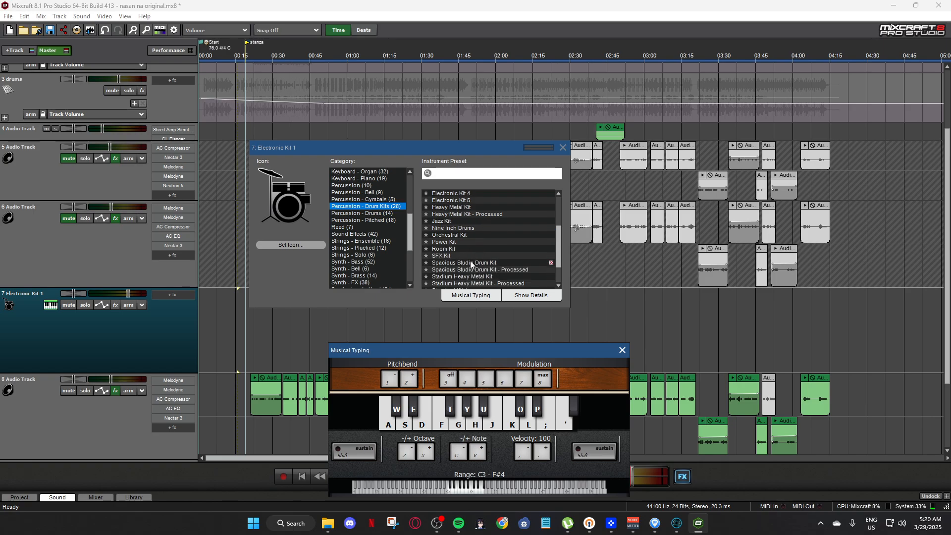
pyautogui.scroll(-2, 469, 261)
pyautogui.click(459, 256)
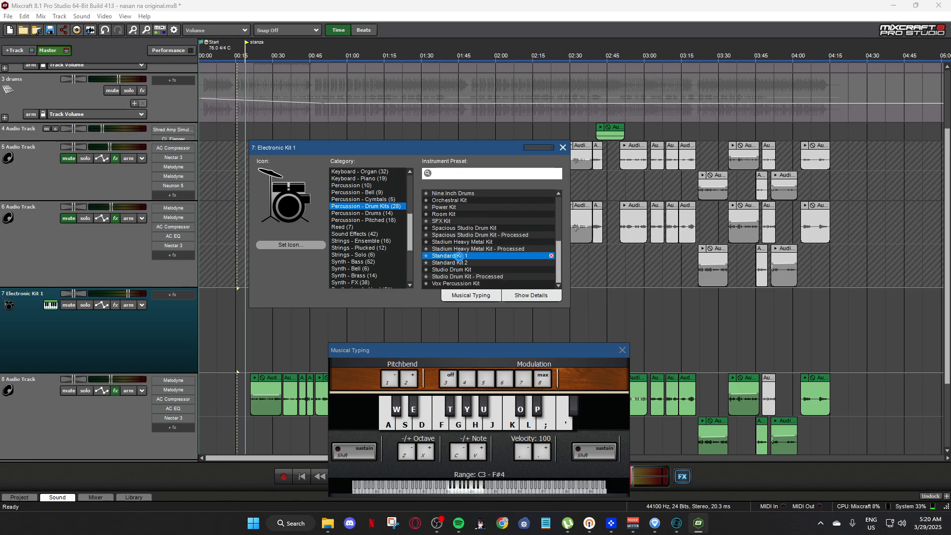
pyautogui.click(471, 296)
pyautogui.click(471, 296)
# Audition the drum sounds of Standard Kit 1 by playing various notes on the Musical Typing keyboard.
pyautogui.click(423, 425)
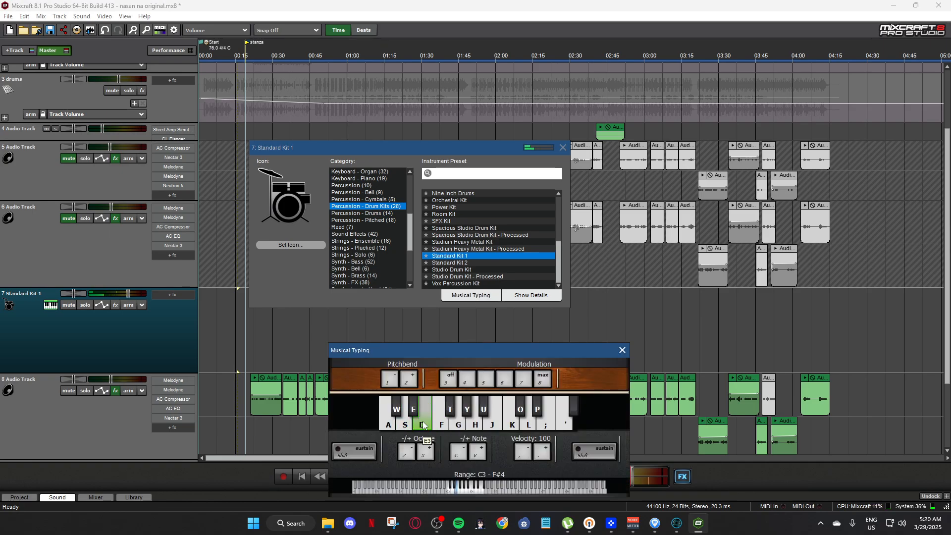
pyautogui.click(403, 421)
pyautogui.click(415, 417)
pyautogui.click(406, 422)
pyautogui.click(440, 420)
pyautogui.click(458, 420)
pyautogui.click(467, 412)
pyautogui.click(476, 424)
pyautogui.click(477, 426)
pyautogui.click(442, 424)
pyautogui.click(389, 424)
pyautogui.click(405, 424)
pyautogui.click(424, 425)
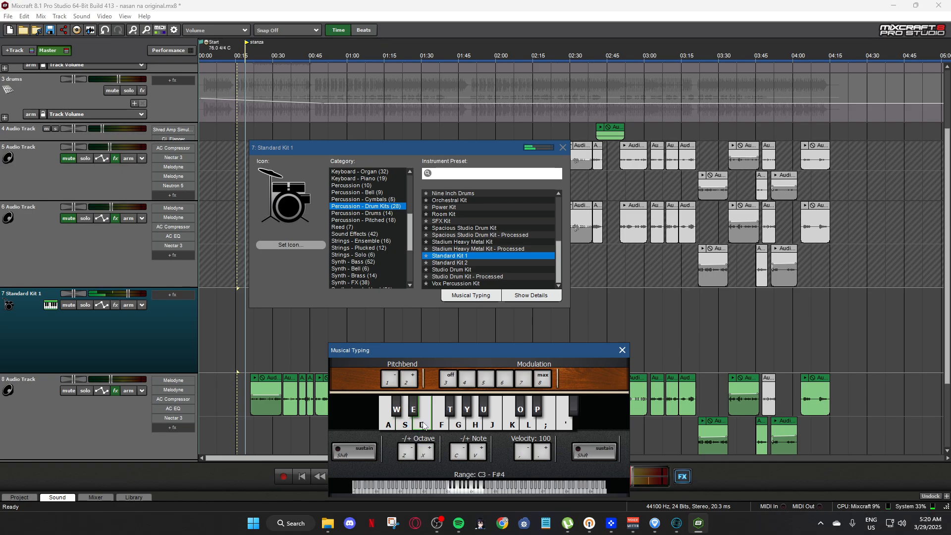
# Change the instrument preset of track 7 to Standard Kit 2 and audition its sounds on the Musical Typing keyboard.
pyautogui.click(449, 263)
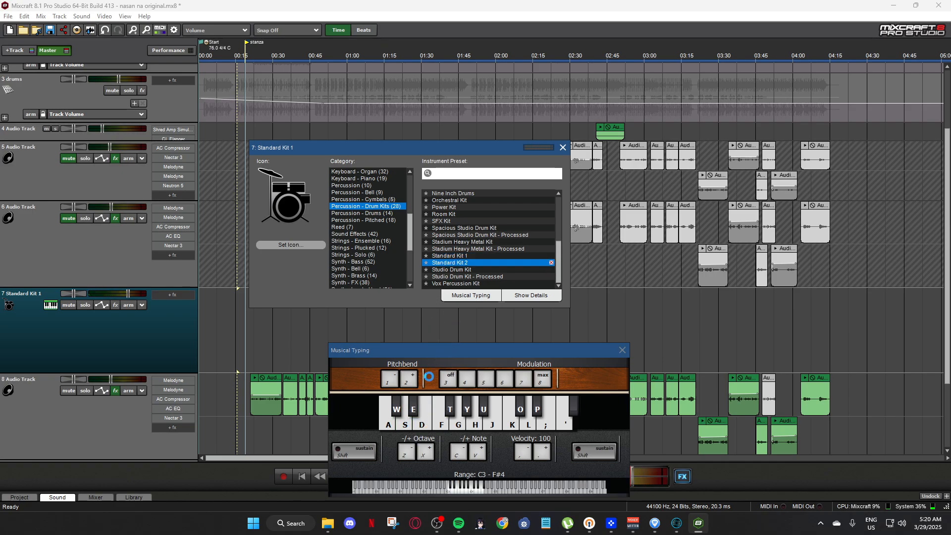
pyautogui.click(399, 427)
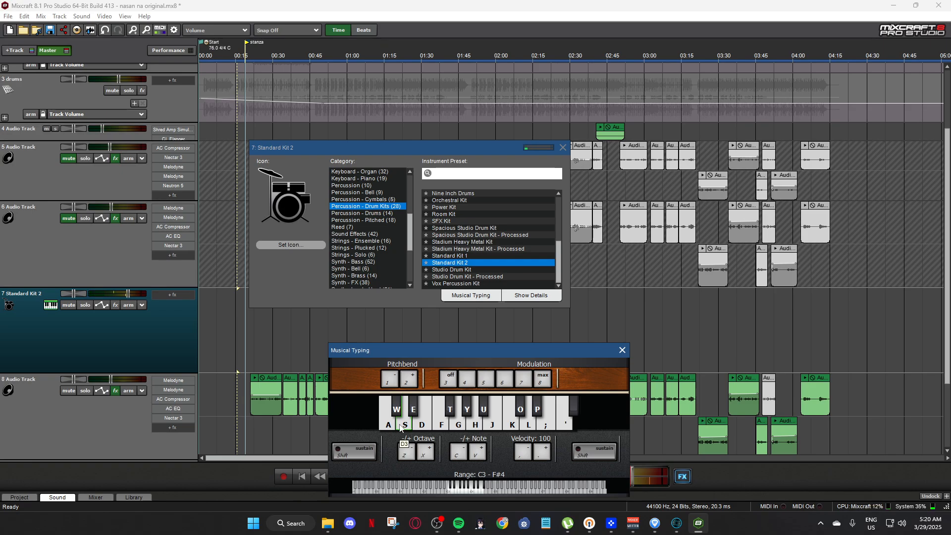
pyautogui.click(458, 452)
pyautogui.click(404, 422)
pyautogui.click(415, 422)
pyautogui.click(435, 424)
pyautogui.click(453, 426)
pyautogui.click(478, 452)
# Lower the Musical Typing keyboard one octave to the range C2 - F#3 and audition the kit's lower notes.
pyautogui.click(406, 452)
pyautogui.click(386, 426)
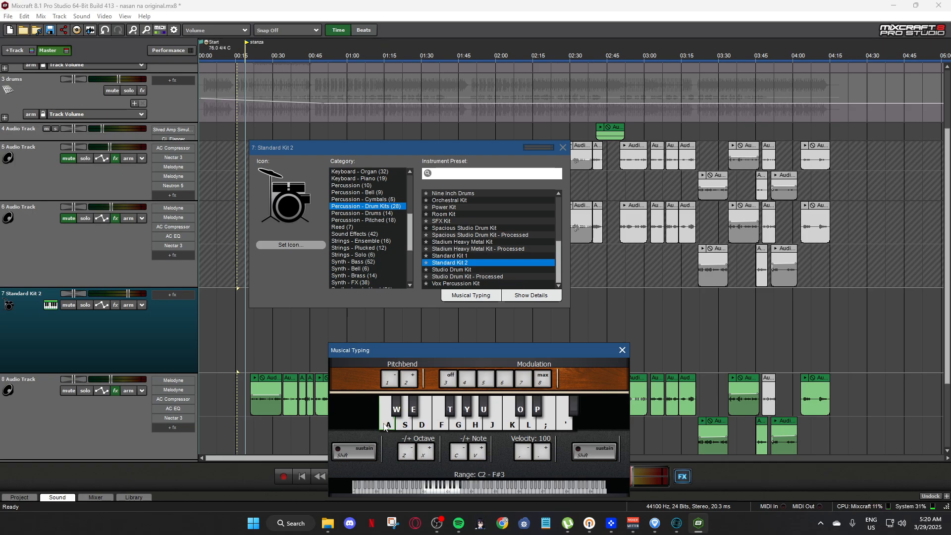
pyautogui.click(403, 424)
pyautogui.click(407, 424)
pyautogui.click(416, 423)
pyautogui.click(398, 412)
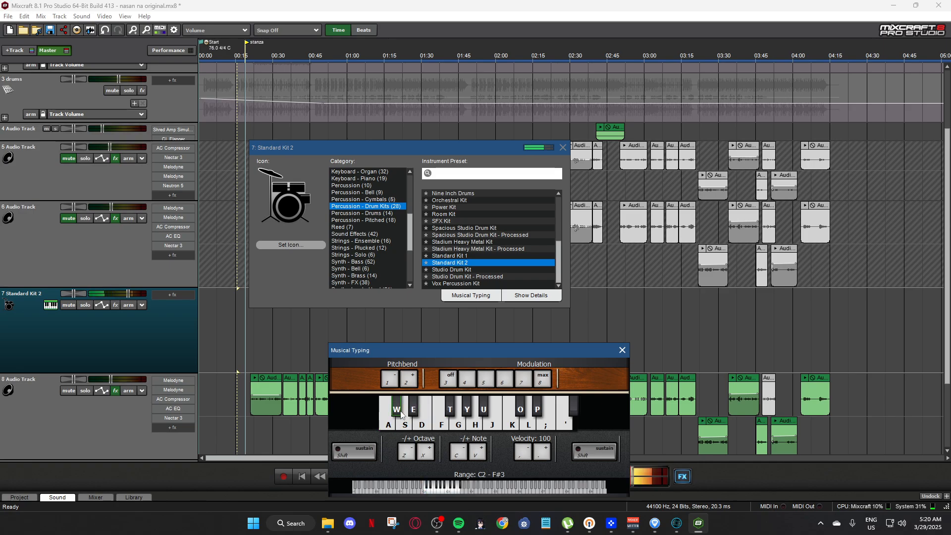
pyautogui.click(388, 423)
pyautogui.click(399, 413)
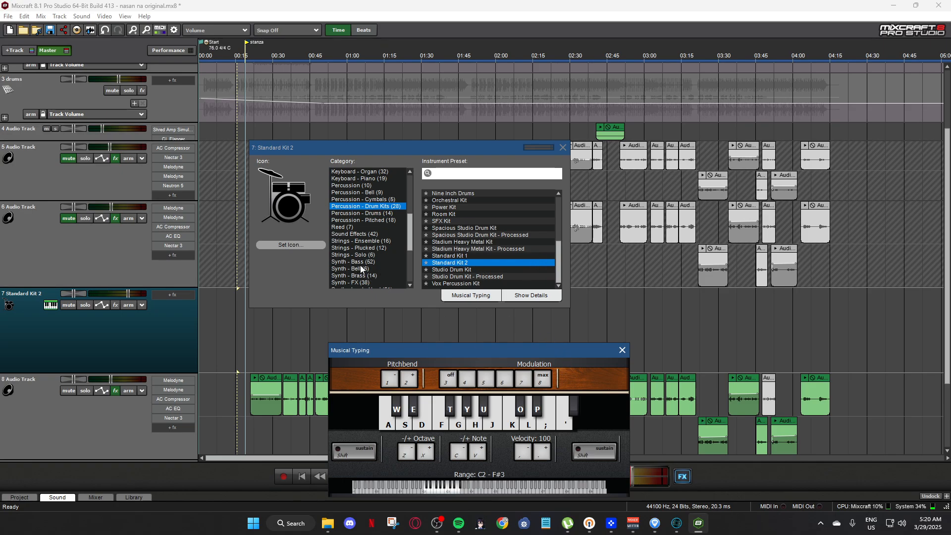
# Change the instrument preset of track 7 to Acid Bass from the Synth - Bass category.
pyautogui.scroll(-2, 364, 263)
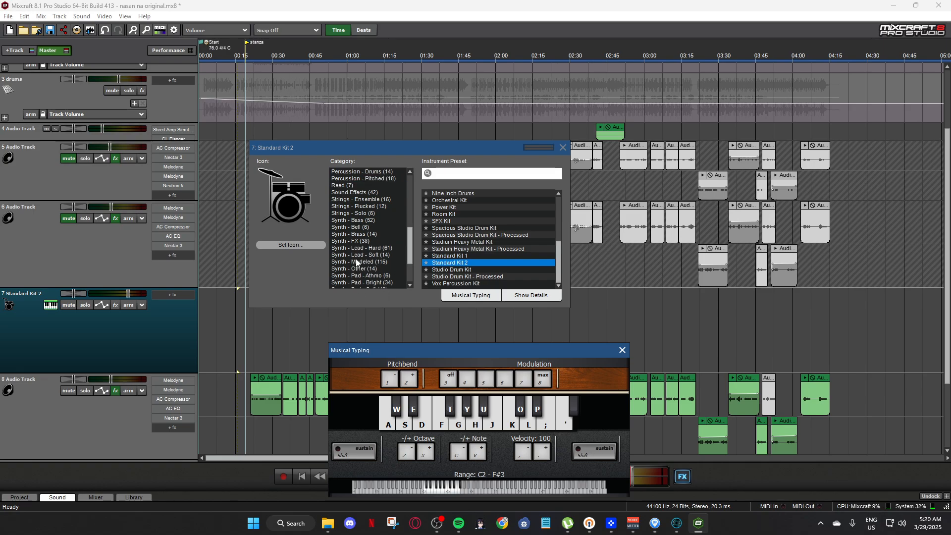
pyautogui.click(358, 221)
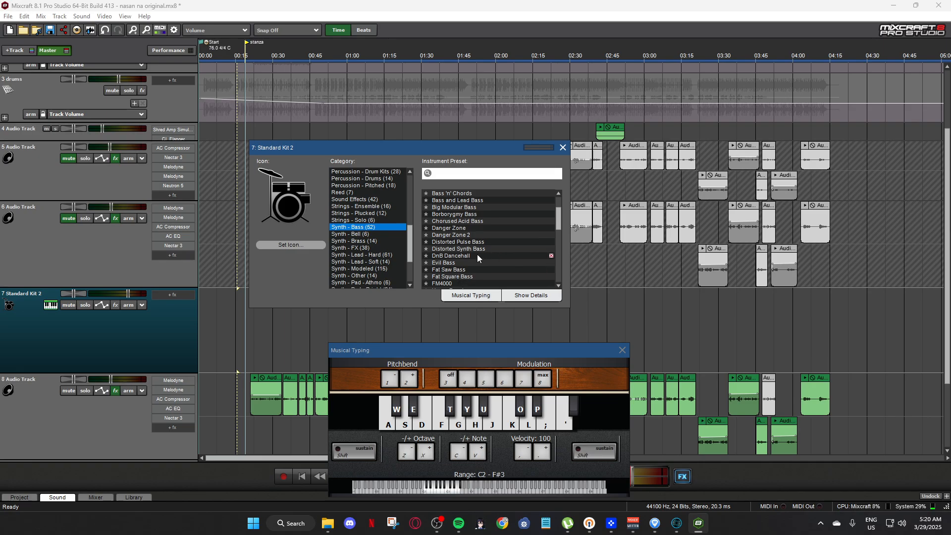
pyautogui.scroll(-5, 477, 254)
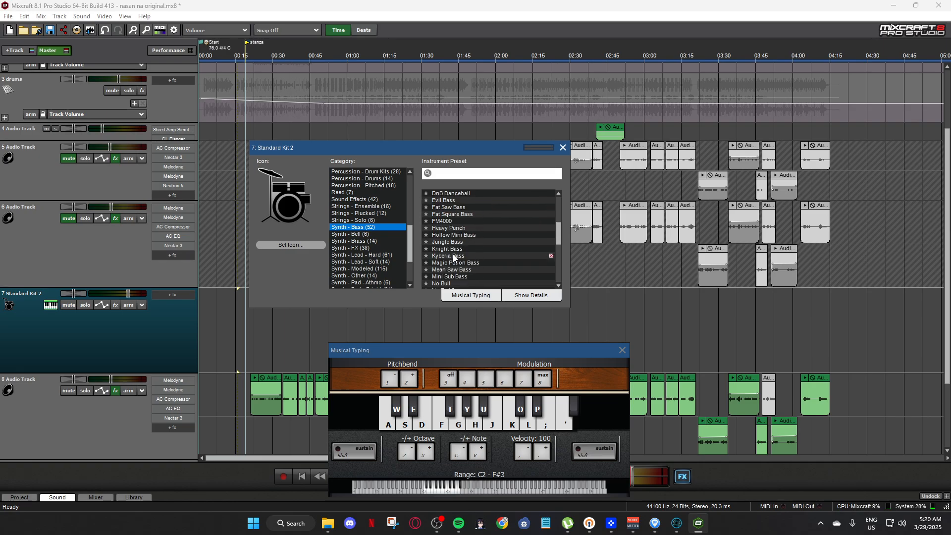
pyautogui.scroll(-2, 463, 258)
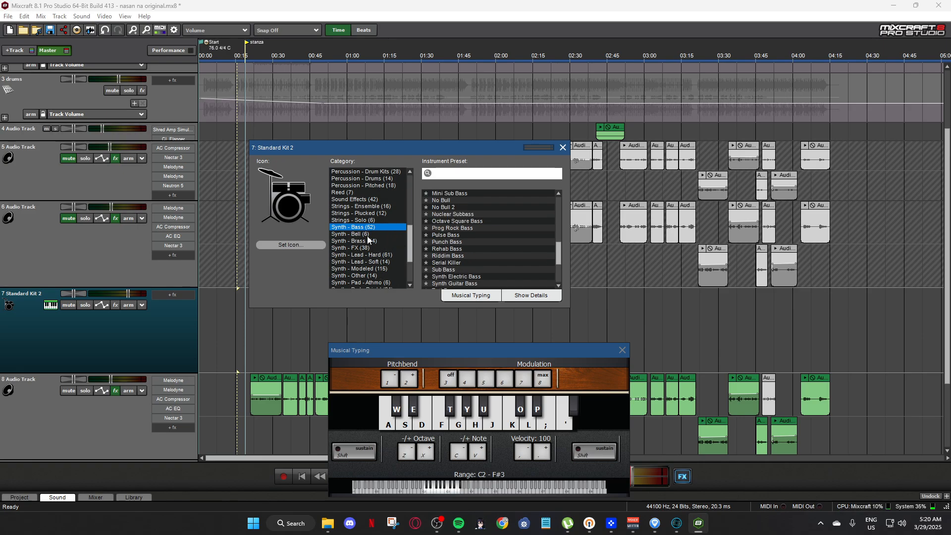
pyautogui.scroll(-3, 454, 251)
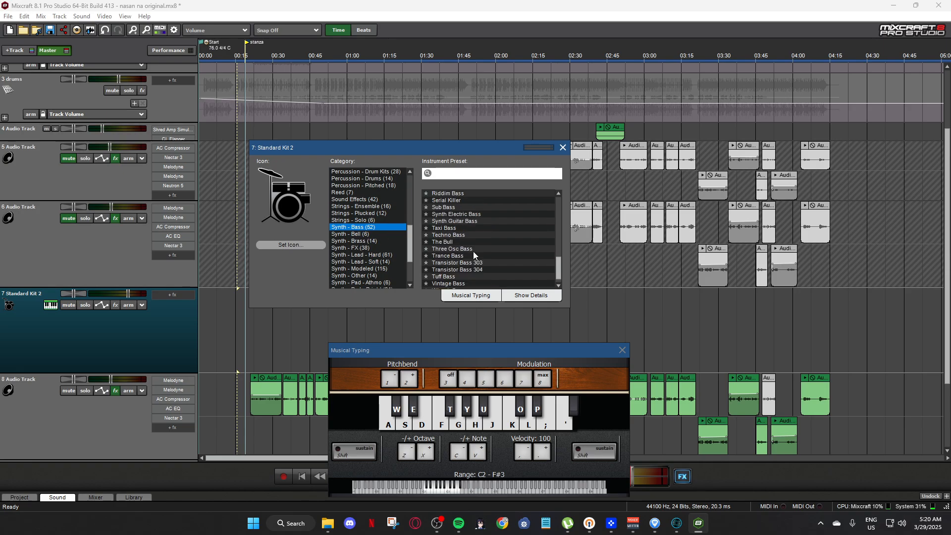
pyautogui.moveTo(558, 270); pyautogui.dragTo(549, 203)
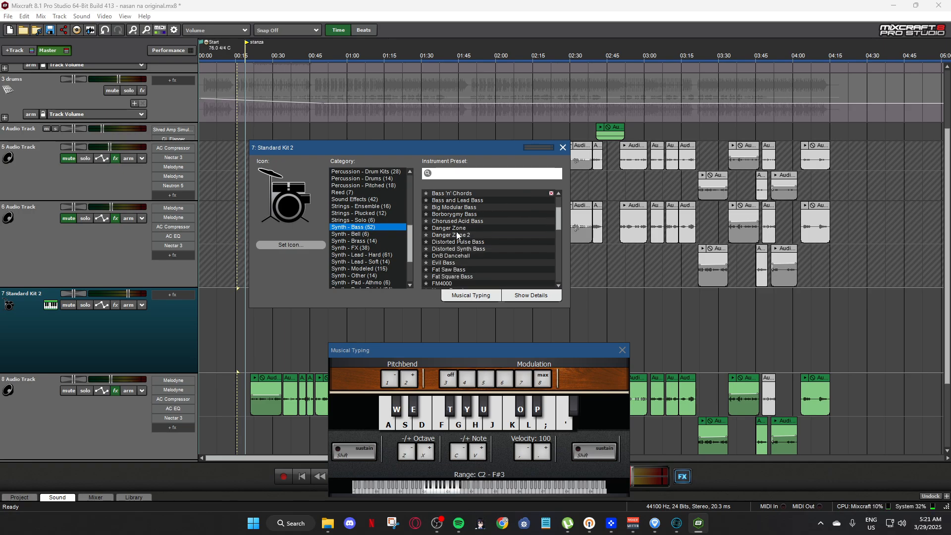
pyautogui.click(451, 208)
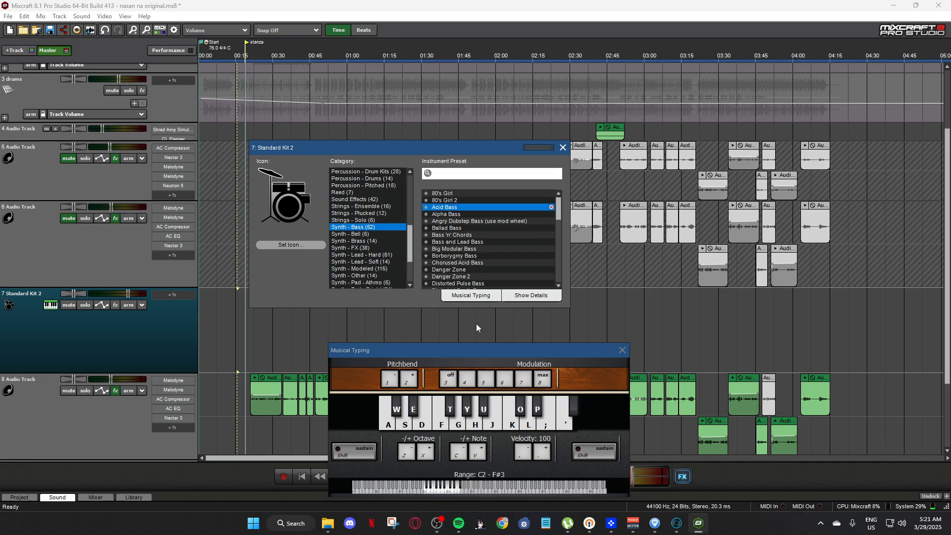
# Bring the Musical Typing keyboard back up and audition the Acid Bass sound with a note.
pyautogui.click(471, 295)
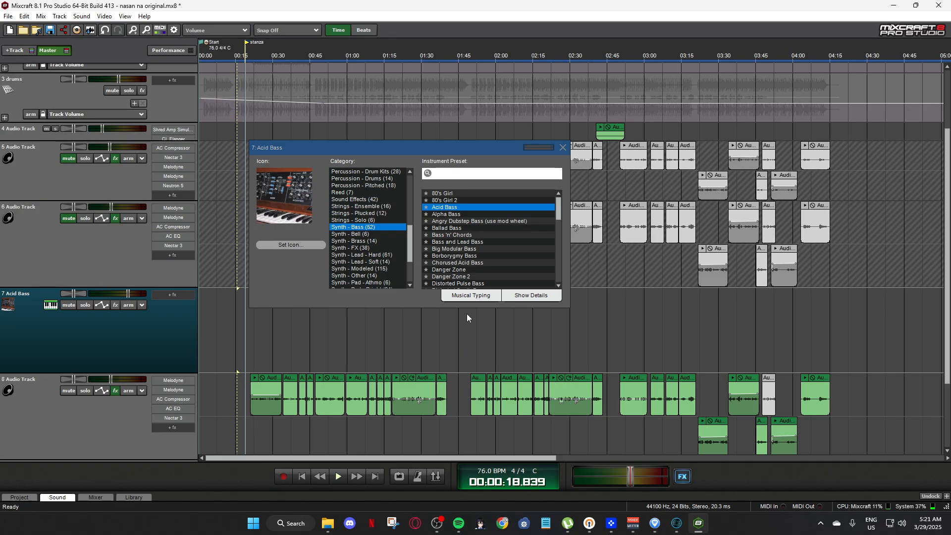
pyautogui.click(465, 295)
pyautogui.click(441, 421)
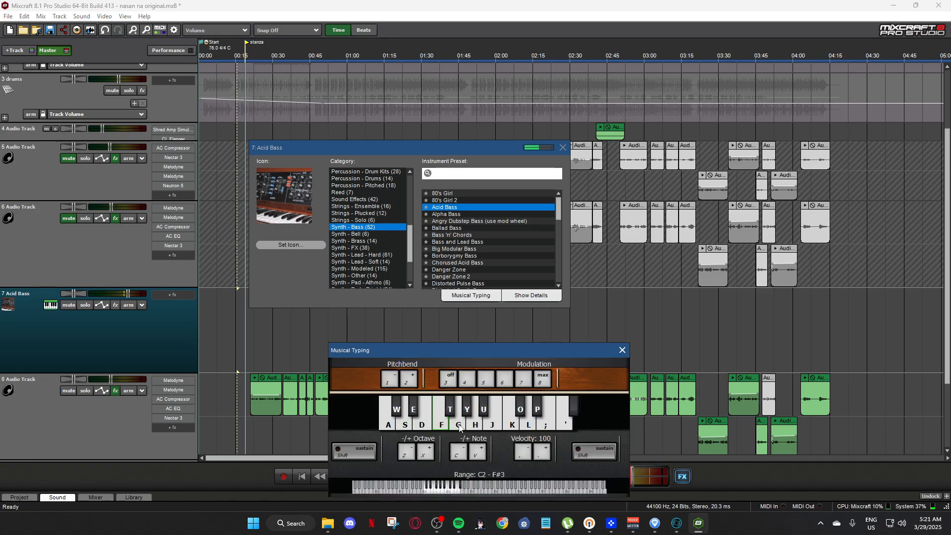
# Browse the remaining Synth - Bass presets, the Synth - Bell presets and the other instrument categories for track 7.
pyautogui.scroll(-1, 463, 268)
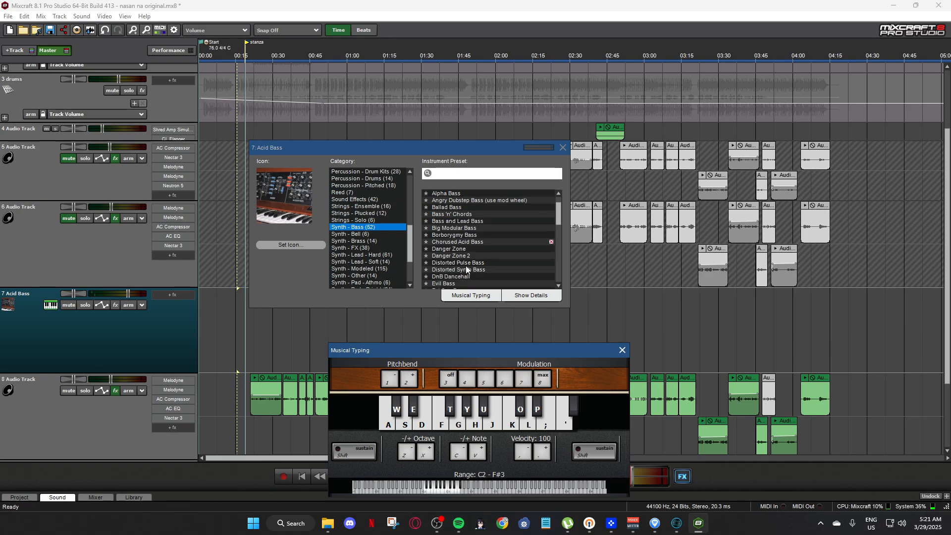
pyautogui.scroll(-2, 506, 266)
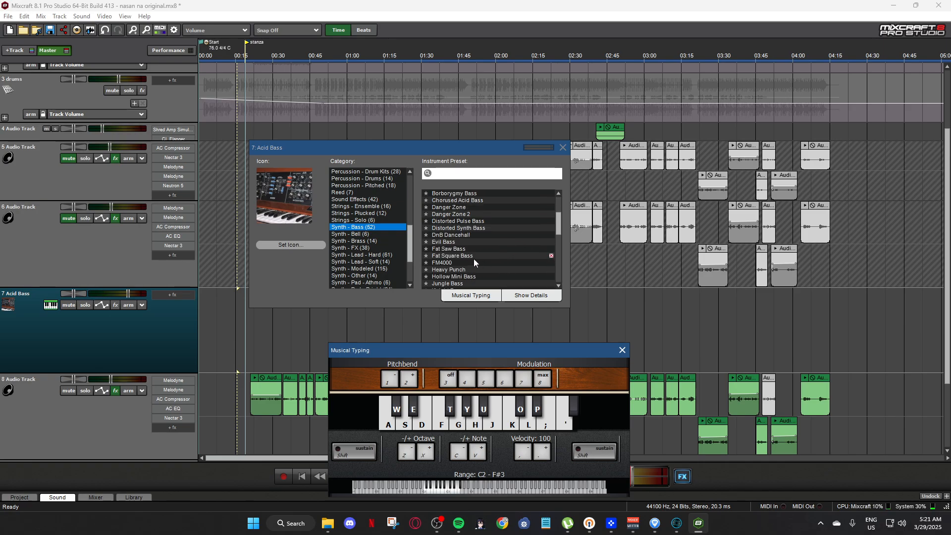
pyautogui.scroll(-2, 474, 260)
pyautogui.scroll(-2, 474, 262)
pyautogui.scroll(-2, 474, 263)
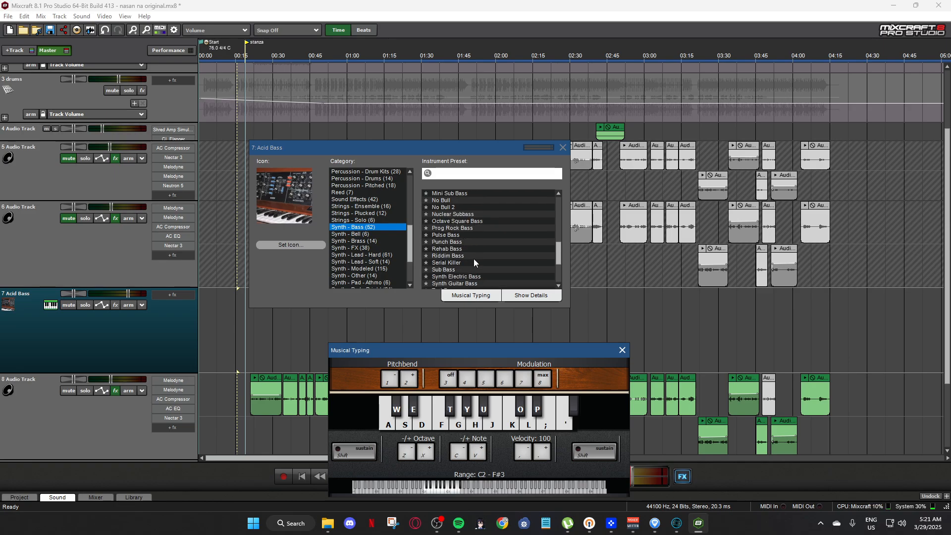
pyautogui.scroll(-2, 473, 258)
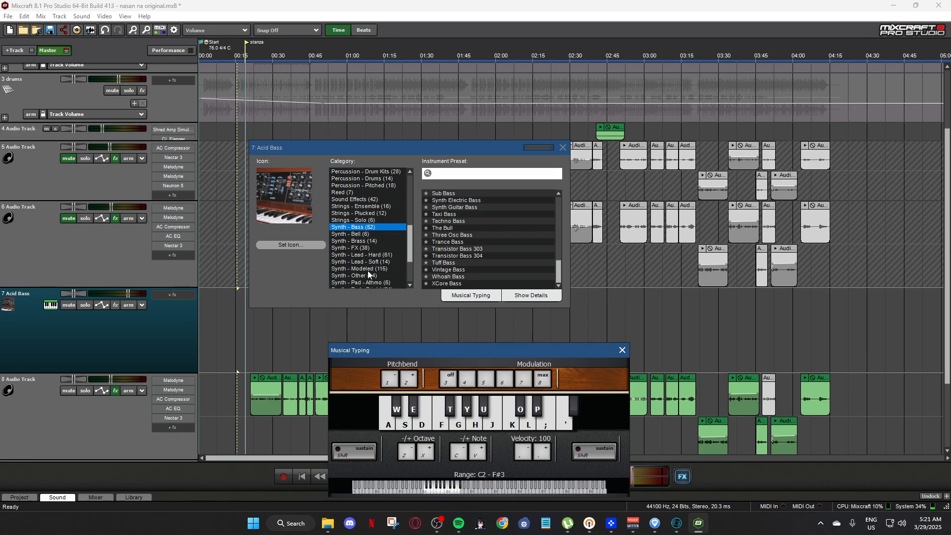
pyautogui.click(351, 235)
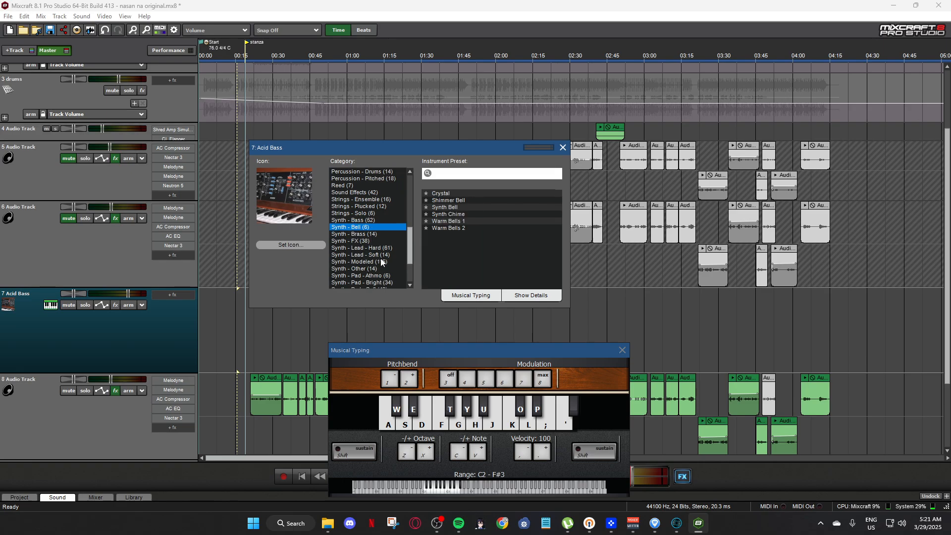
pyautogui.moveTo(407, 257); pyautogui.dragTo(412, 216)
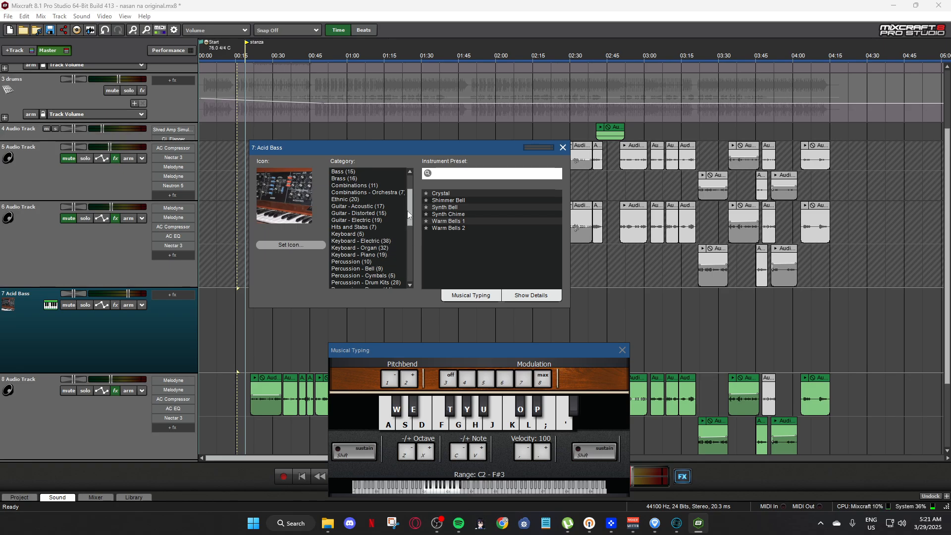
pyautogui.moveTo(412, 208); pyautogui.dragTo(412, 232)
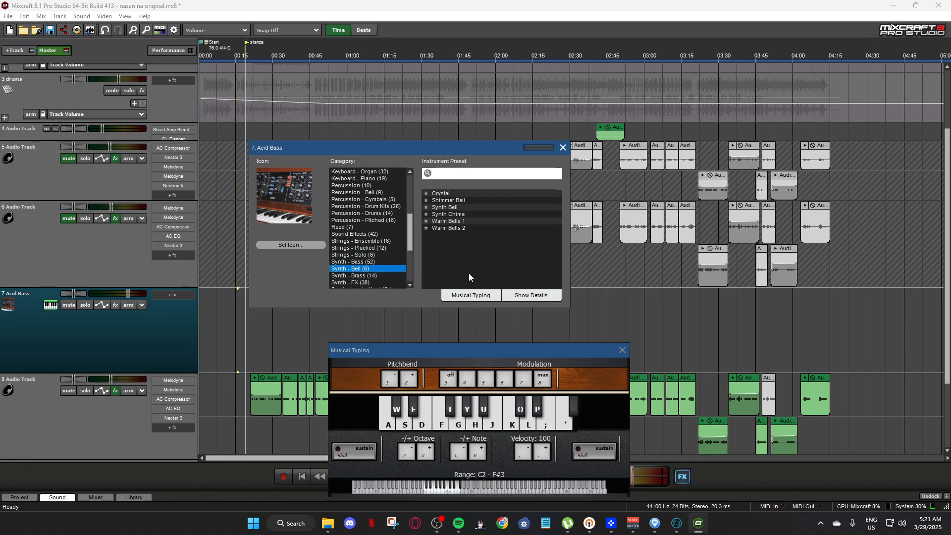
# Switch to Guitar Pro 7, play the opening bars of the "ikaw ang sinisigaw" distortion guitar tab, and minimize the program.
pyautogui.click(654, 523)
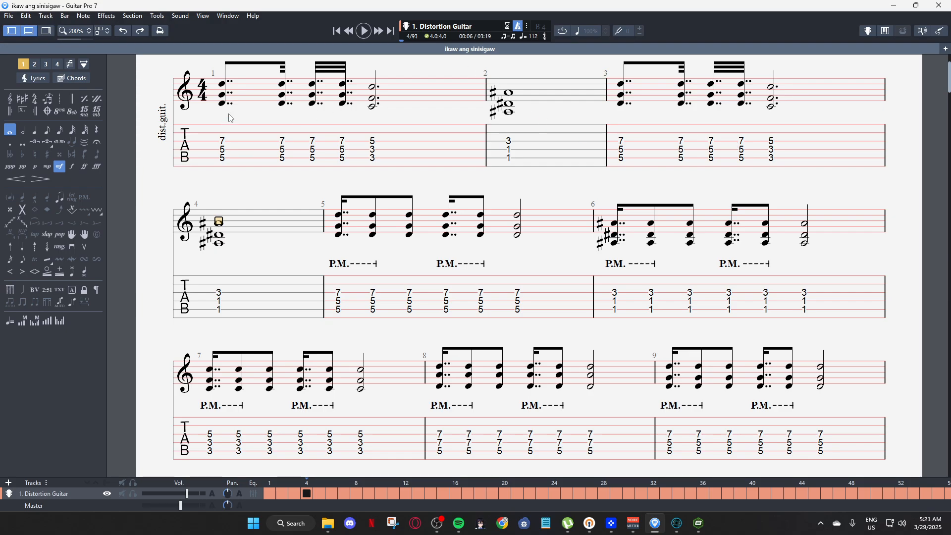
pyautogui.click(231, 95)
pyautogui.press('space')
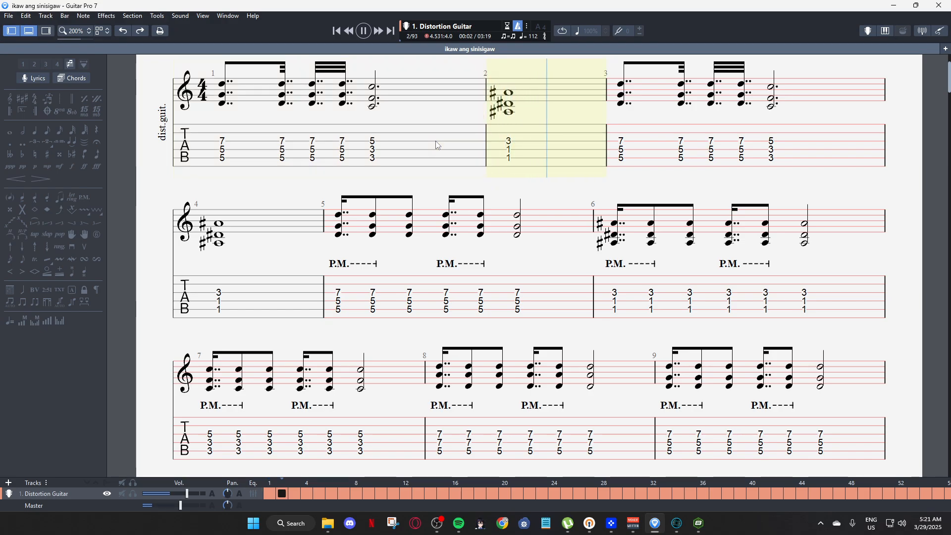
pyautogui.press('space')
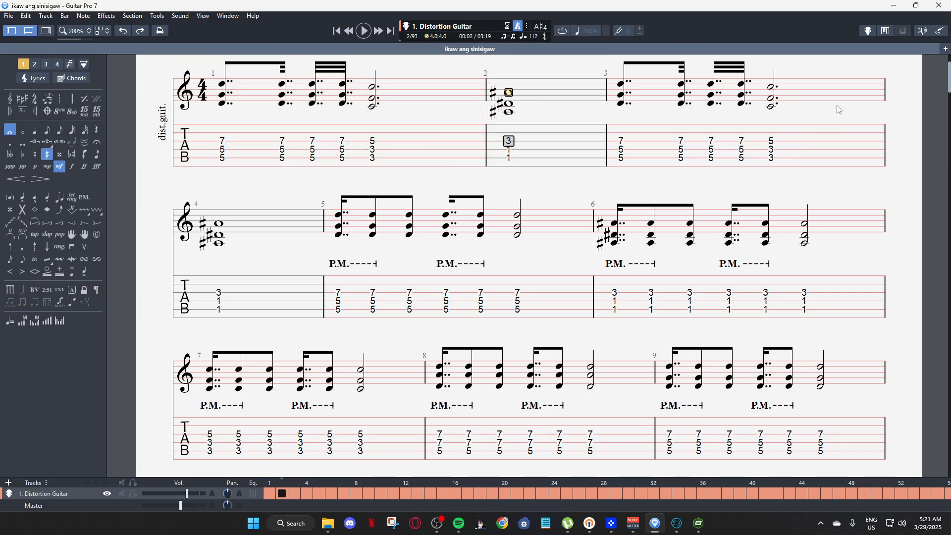
pyautogui.press('space')
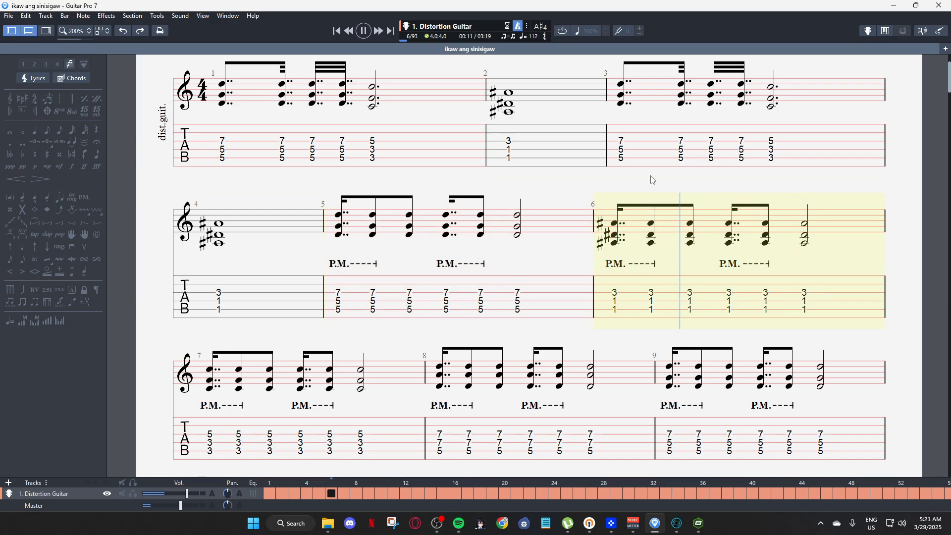
pyautogui.press('space')
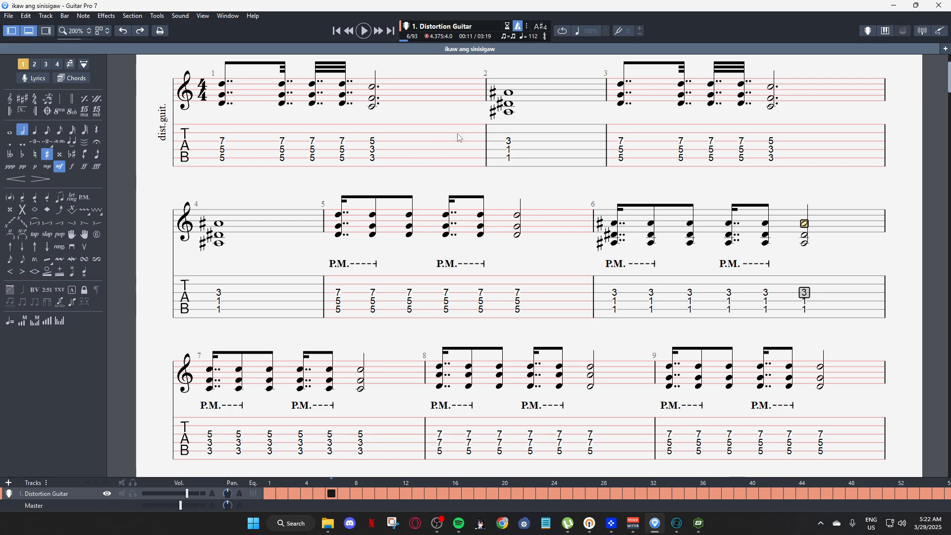
pyautogui.click(894, 6)
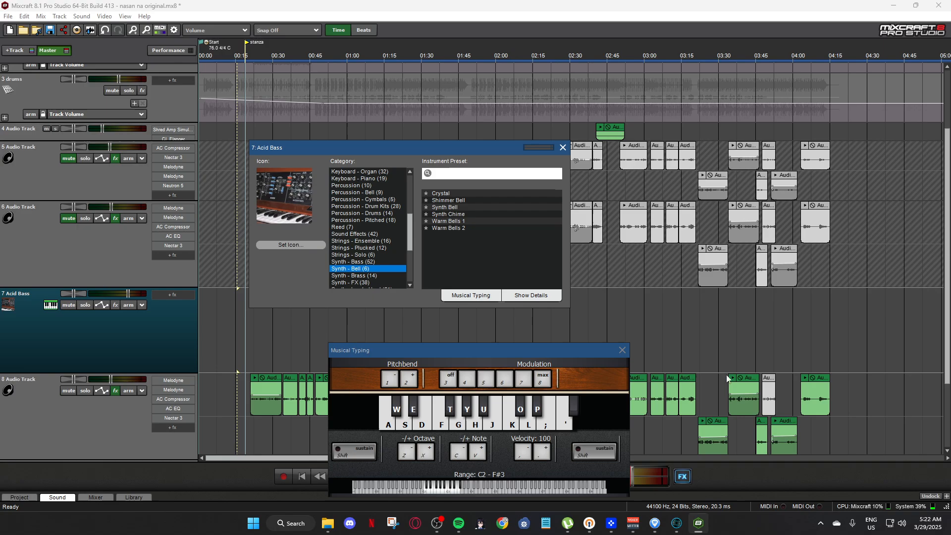
# Switch to iZotope Ozone 8 and reposition its window over the Mixcraft project.
pyautogui.moveTo(677, 523)
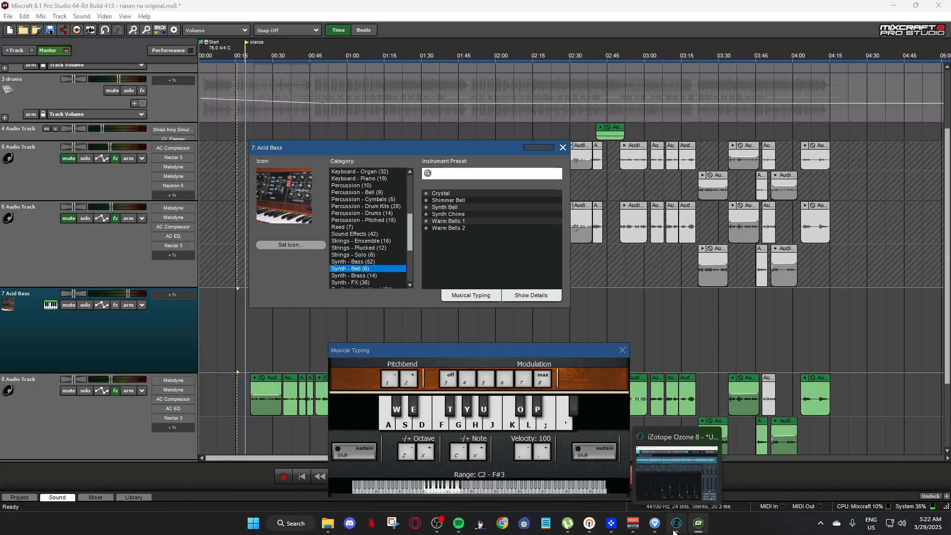
pyautogui.click(682, 479)
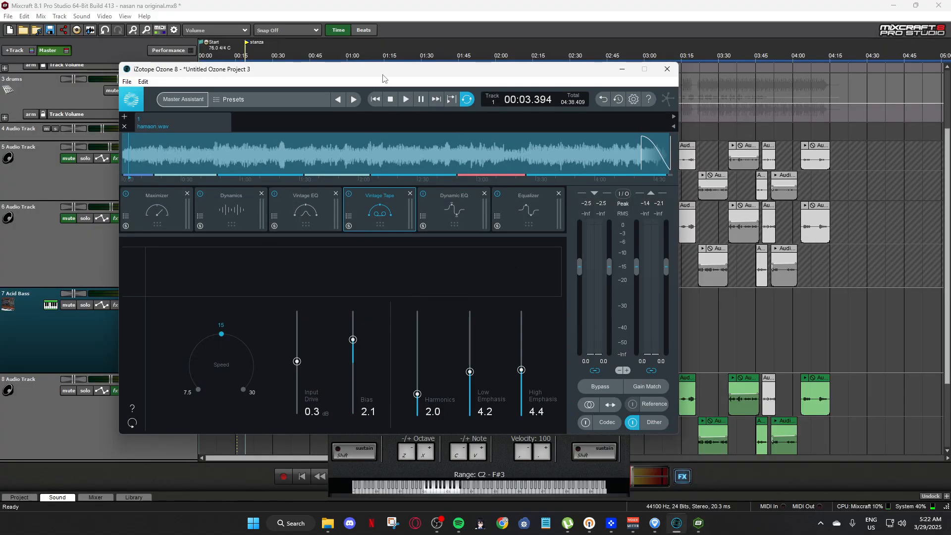
pyautogui.moveTo(383, 78); pyautogui.dragTo(578, 58)
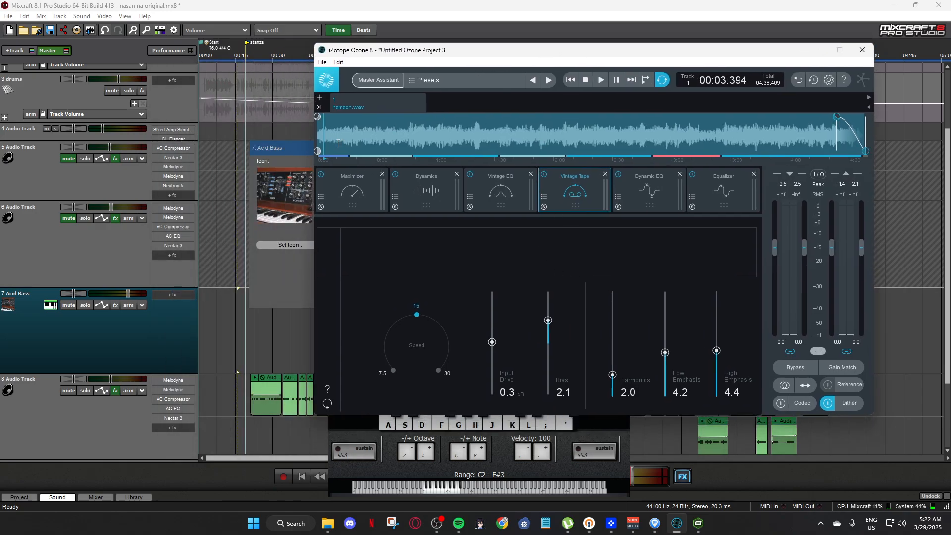
# Play the loaded WAV file from about 3 seconds through the mastering modules, stop playback, and minimize Ozone 8.
pyautogui.click(324, 126)
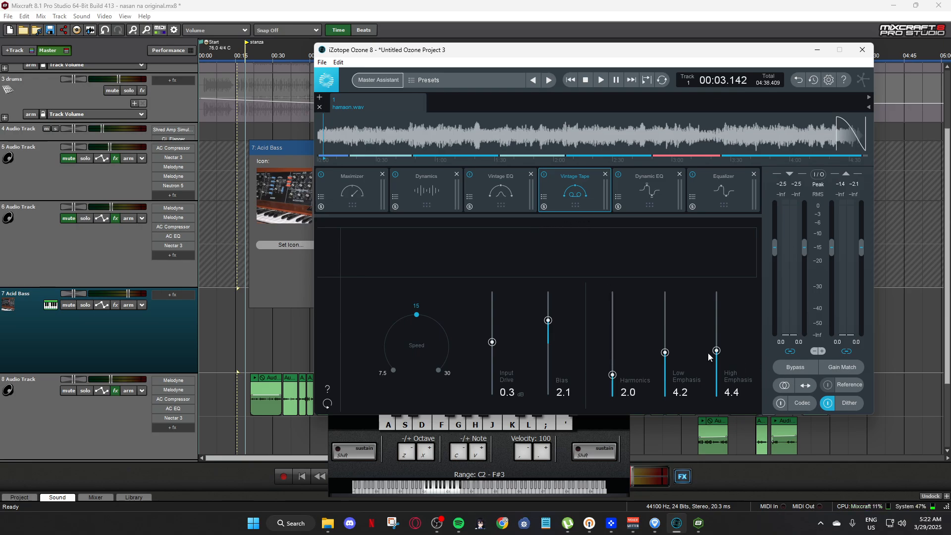
pyautogui.press('space')
pyautogui.press('space')
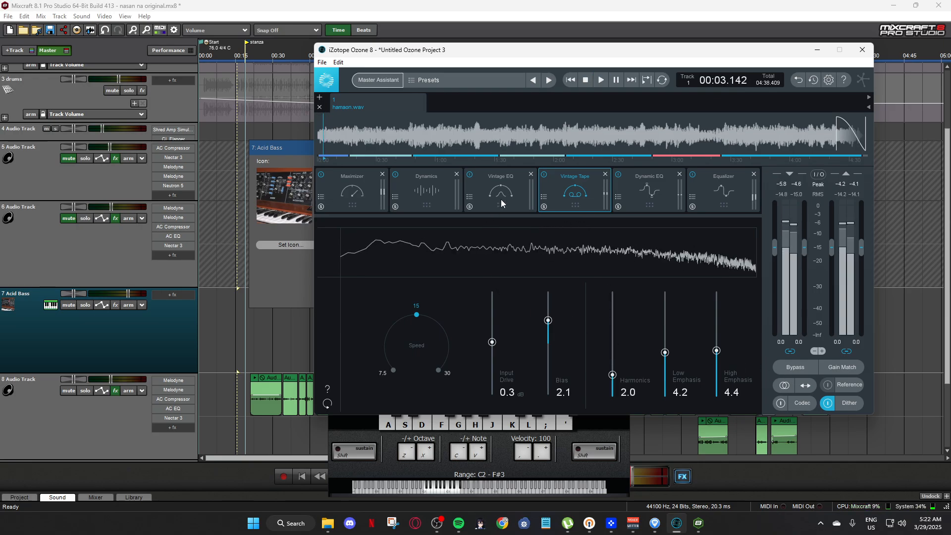
pyautogui.press('space')
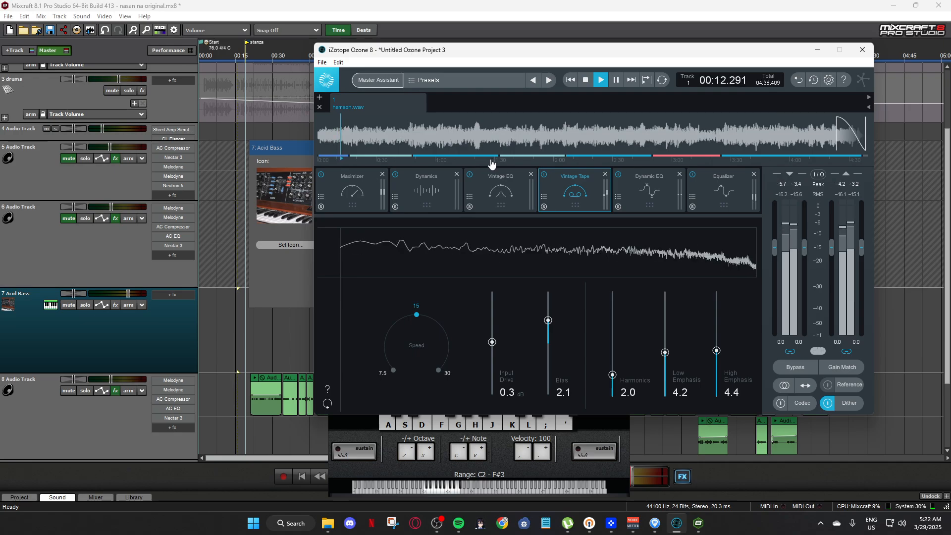
pyautogui.press('space')
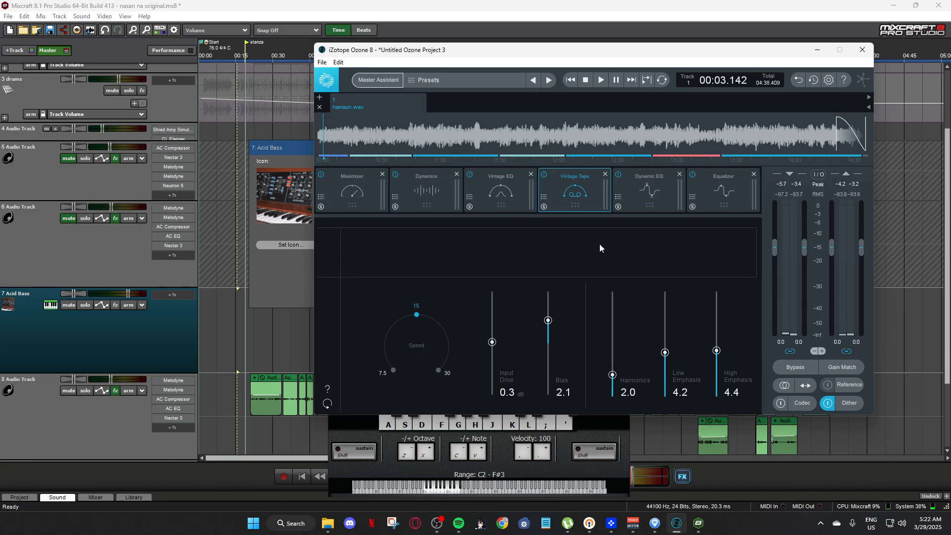
pyautogui.moveTo(706, 56); pyautogui.dragTo(644, 46)
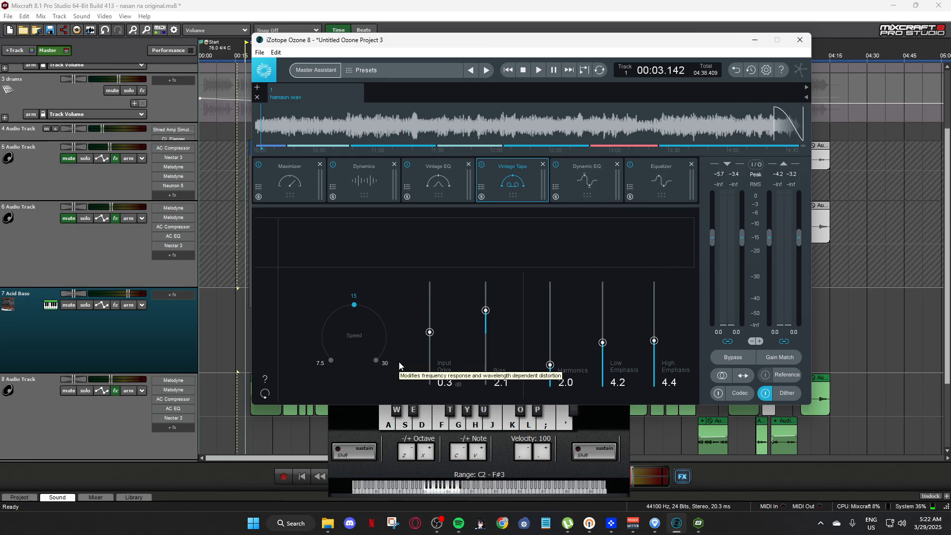
pyautogui.click(754, 40)
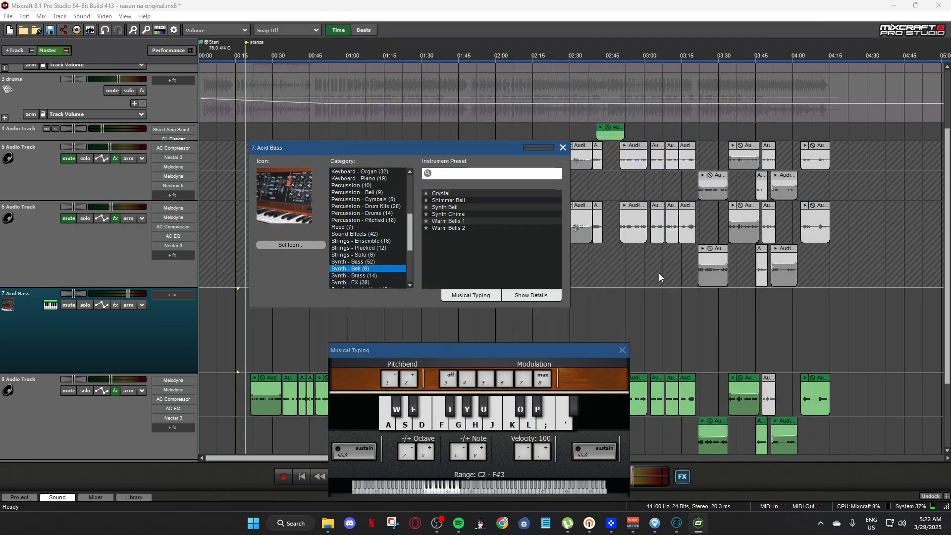
# Close the Musical Typing keyboard and the instrument window of track 7.
pyautogui.moveTo(579, 349); pyautogui.dragTo(665, 280)
pyautogui.click(703, 281)
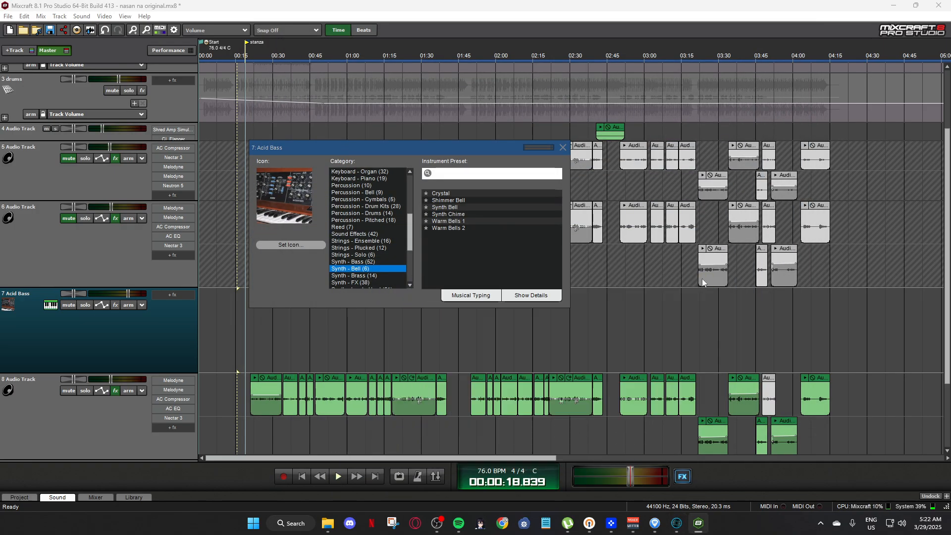
pyautogui.click(562, 148)
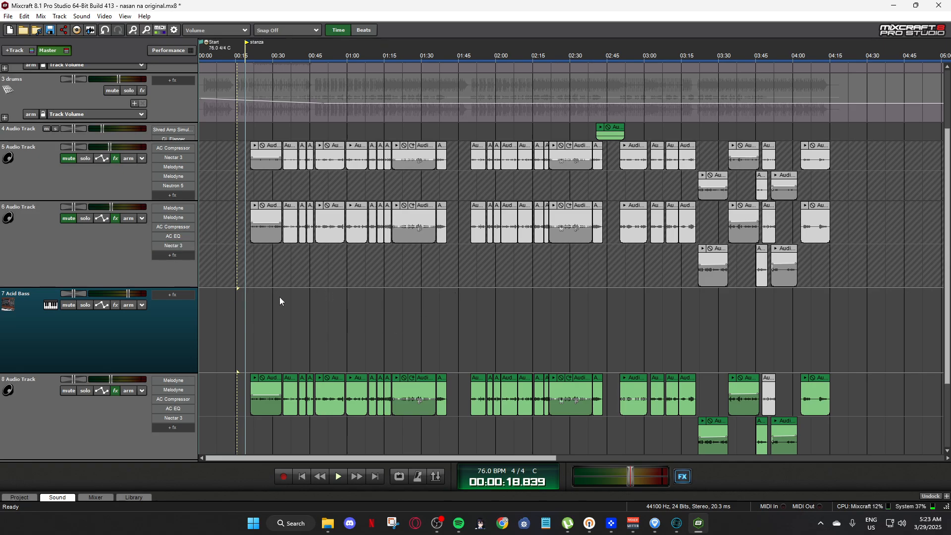
# Open the first Melodyne effect on track 5, inspect the long E 4 note, and place the playhead shortly after the start of bar 49.
pyautogui.click(182, 167)
pyautogui.moveTo(508, 61); pyautogui.dragTo(569, 45)
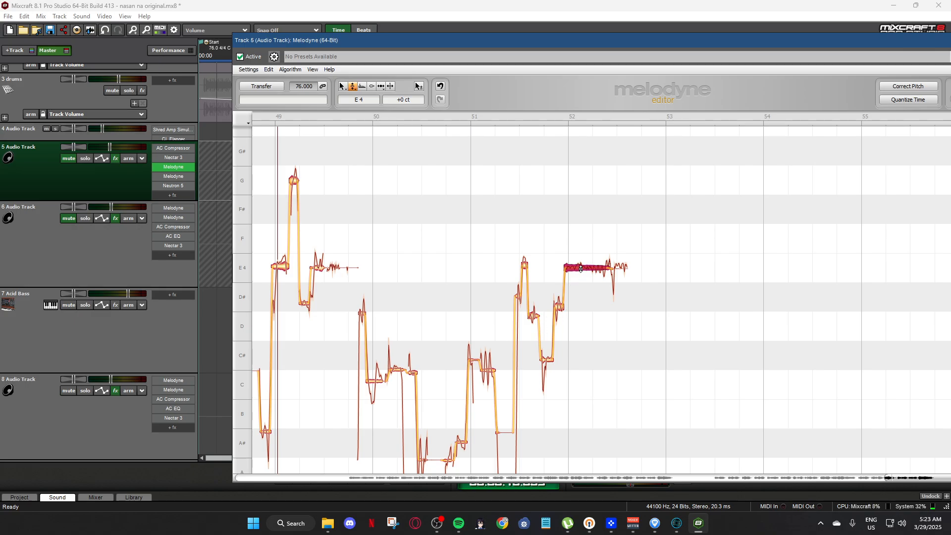
pyautogui.moveTo(581, 269)
pyautogui.mouseDown()
pyautogui.moveTo(579, 240)
pyautogui.moveTo(577, 321)
pyautogui.moveTo(577, 267)
pyautogui.mouseUp()
pyautogui.click(291, 116)
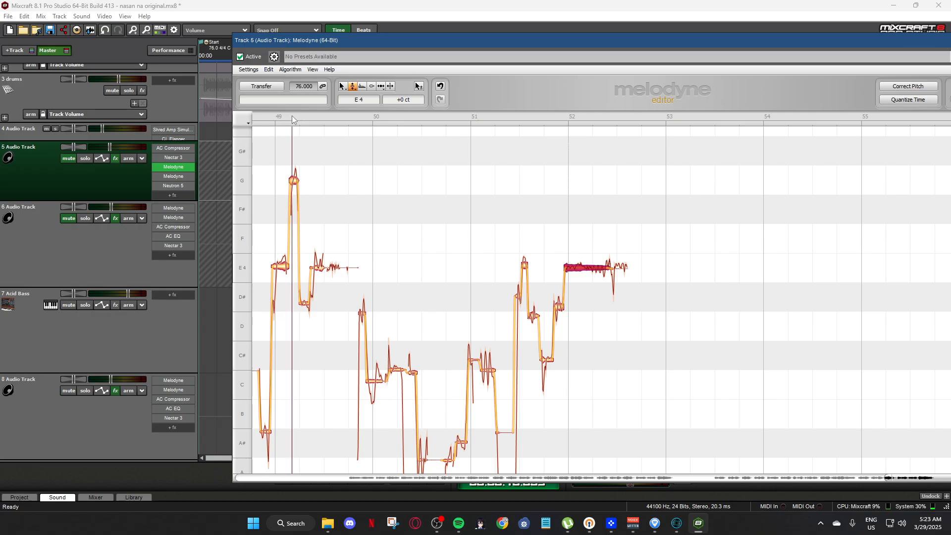
# Deselect the long note, reposition the Melodyne window over the project, and close track 5's Melodyne editor.
pyautogui.click(407, 192)
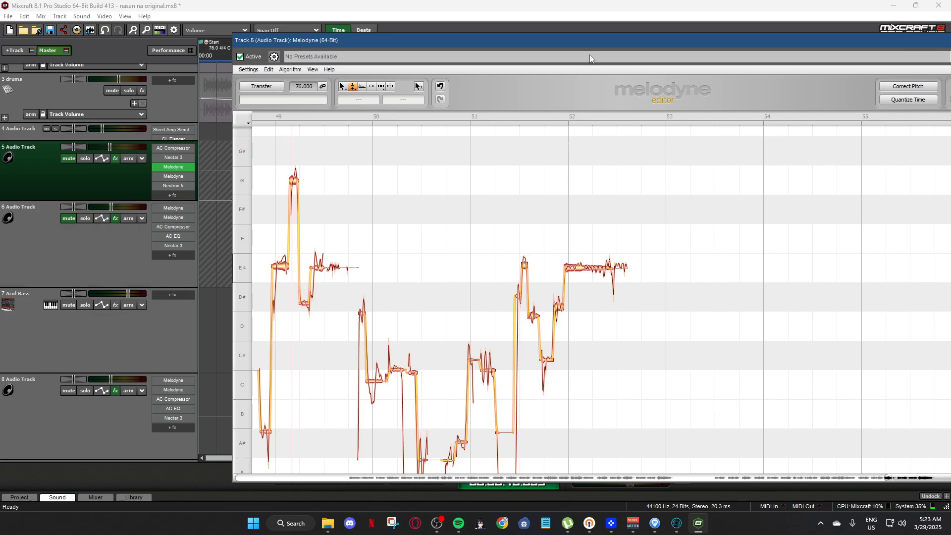
pyautogui.moveTo(589, 35); pyautogui.dragTo(583, 31)
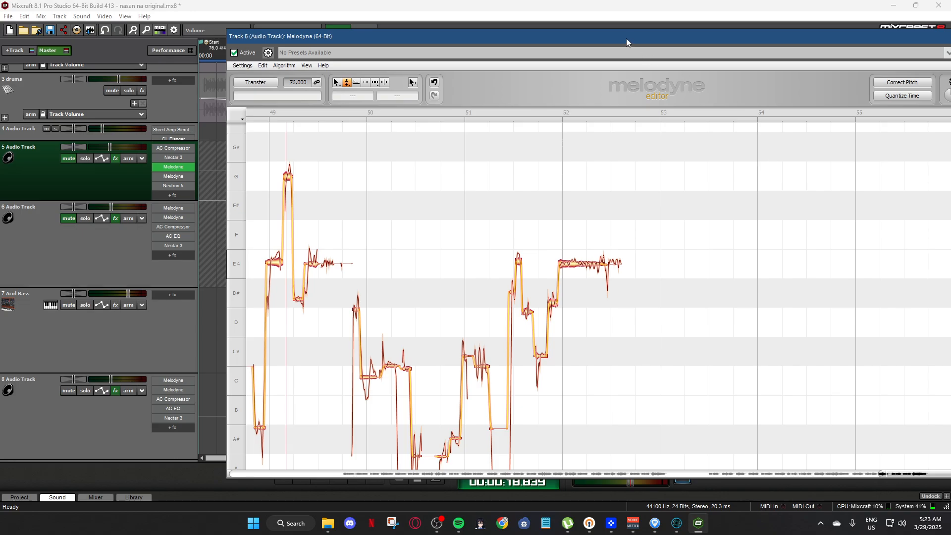
pyautogui.moveTo(626, 38); pyautogui.dragTo(598, 32)
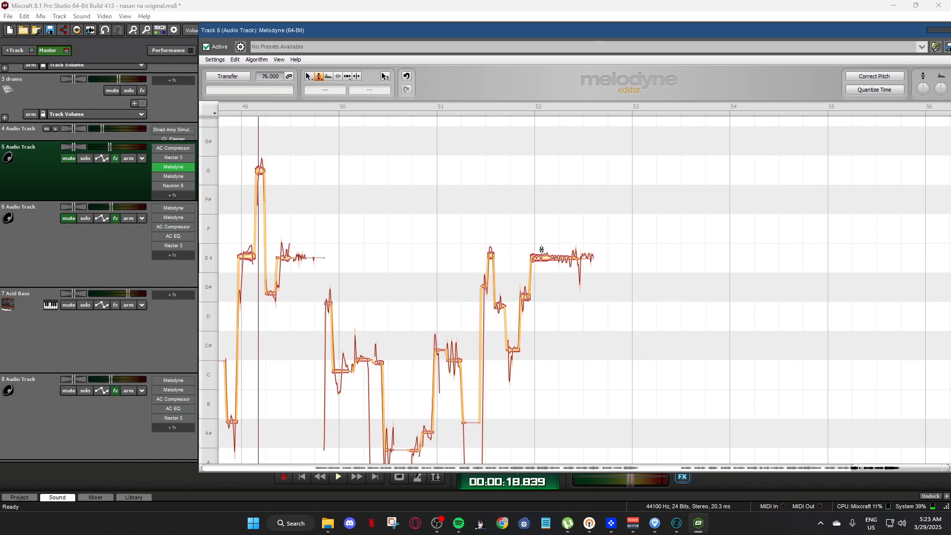
pyautogui.moveTo(595, 29); pyautogui.dragTo(551, 22)
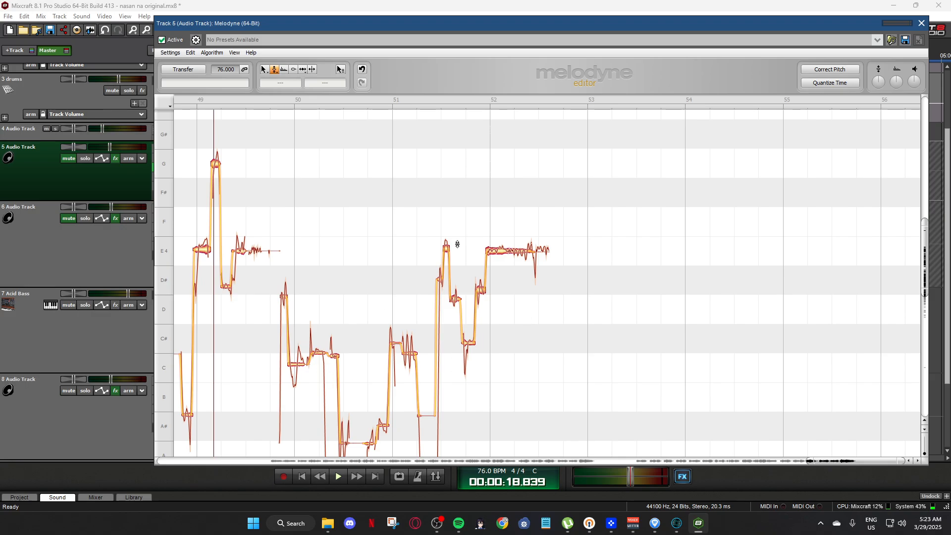
pyautogui.click(923, 22)
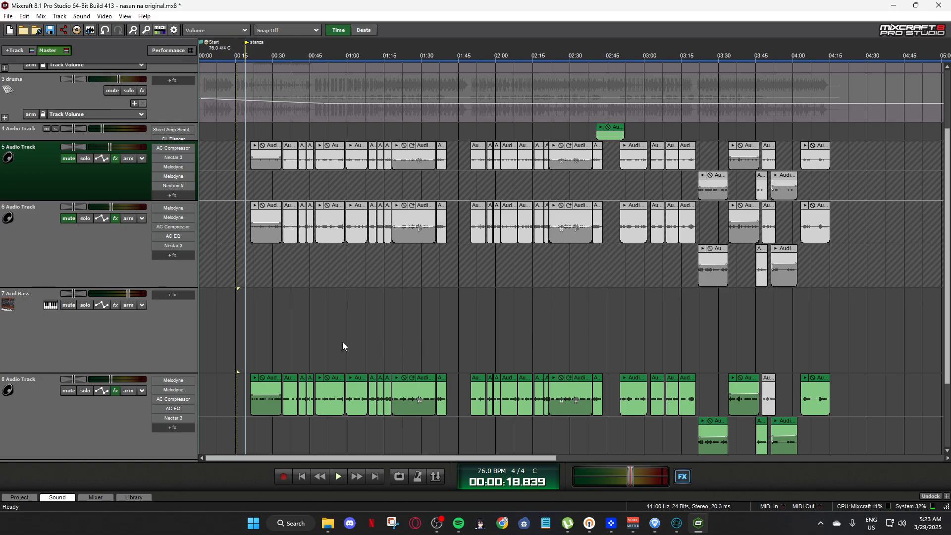
# Open Nectar 3 on track 5, view its EQ 1, Compressor 1 and Reverb modules and the list of addable modules, and close it.
pyautogui.click(173, 157)
pyautogui.moveTo(723, 82); pyautogui.dragTo(612, 78)
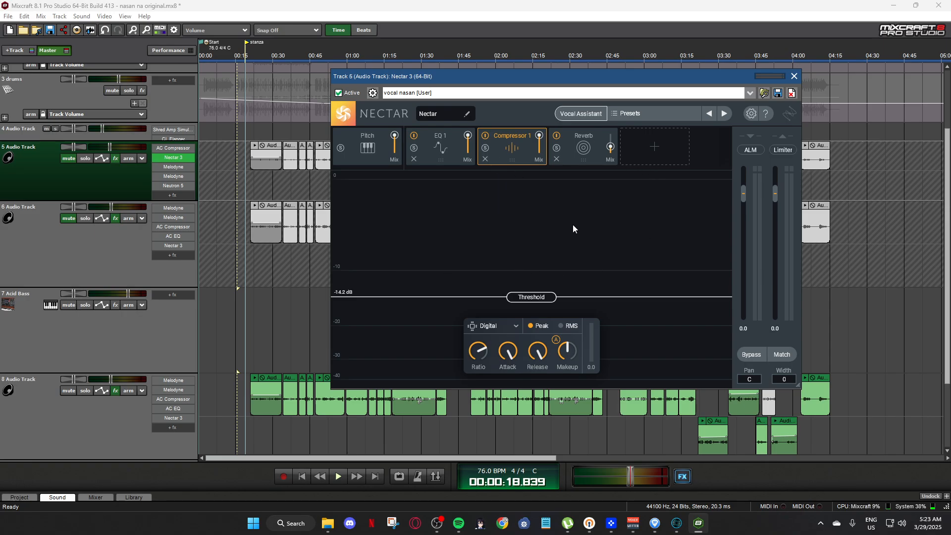
pyautogui.click(462, 156)
pyautogui.click(511, 158)
pyautogui.click(576, 153)
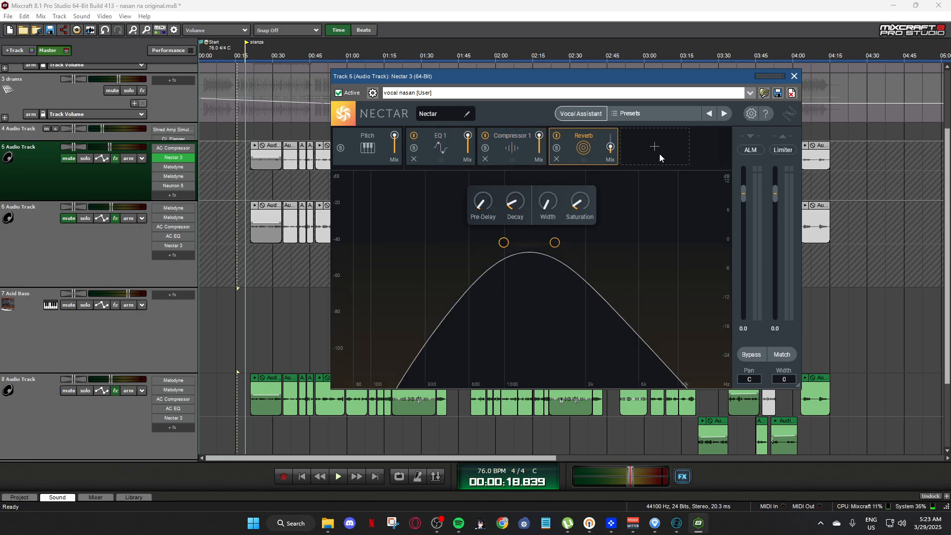
pyautogui.click(659, 154)
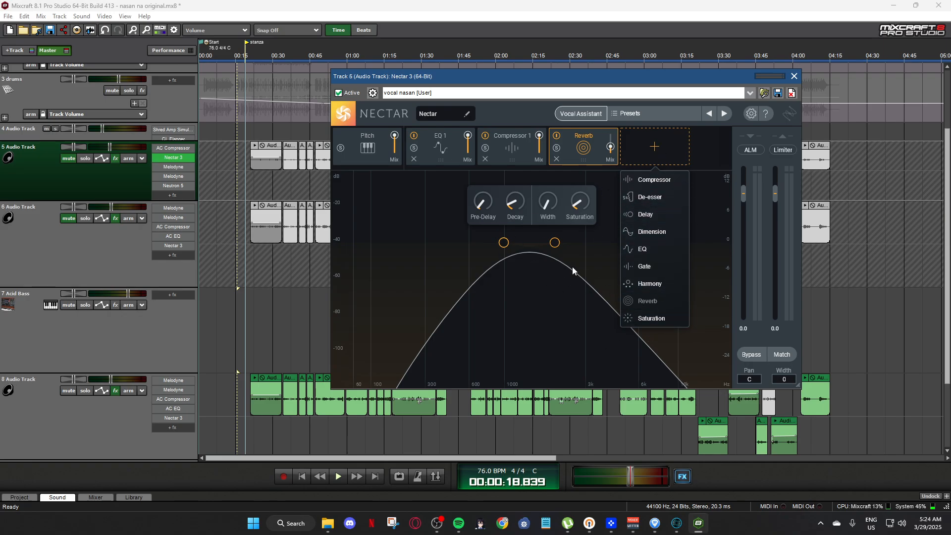
pyautogui.click(794, 76)
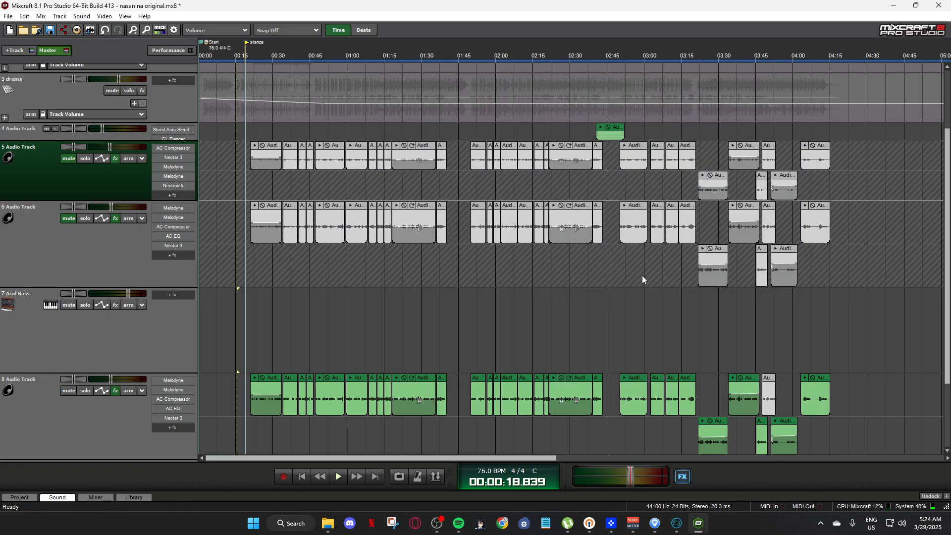
# Open Neutron 5 on track 5, reposition its window, show its module view, and close it.
pyautogui.click(170, 186)
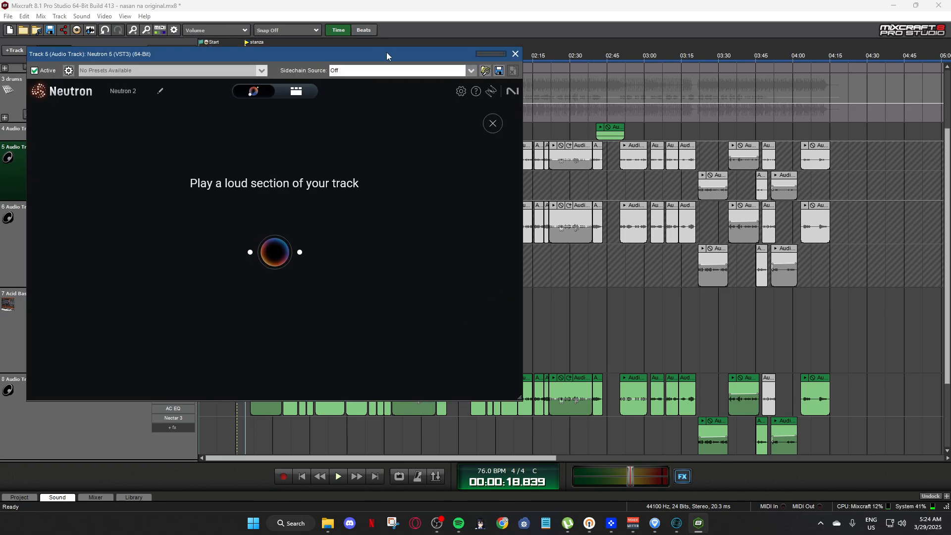
pyautogui.moveTo(381, 52); pyautogui.dragTo(637, 77)
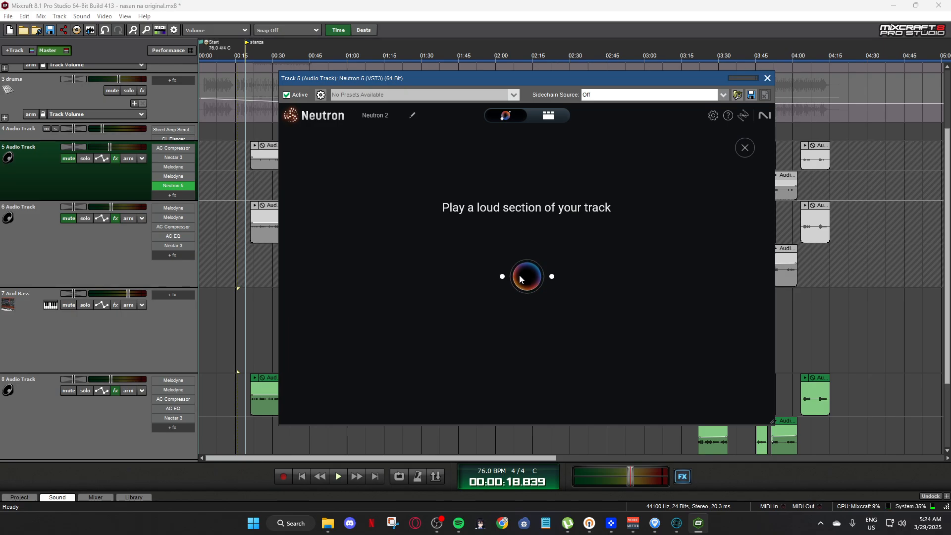
pyautogui.moveTo(579, 78); pyautogui.dragTo(627, 65)
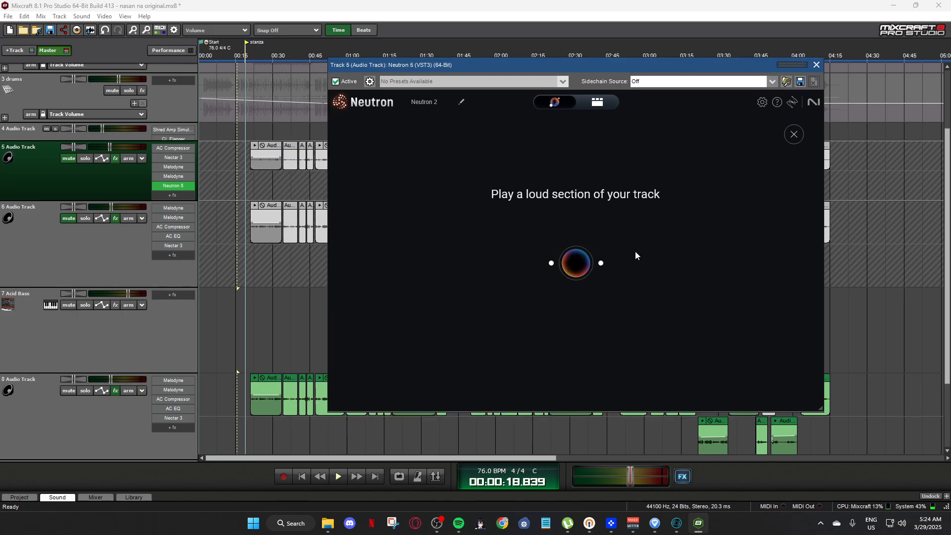
pyautogui.click(598, 102)
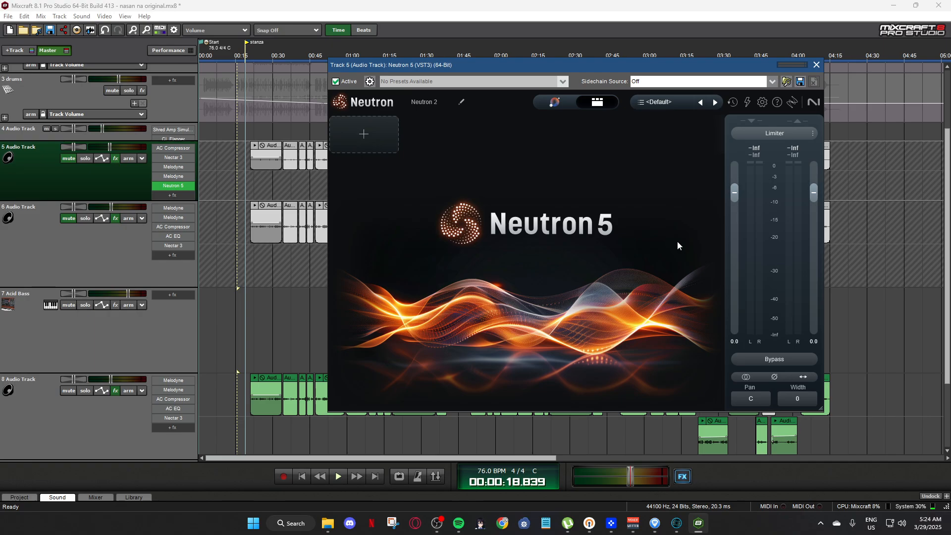
pyautogui.click(817, 66)
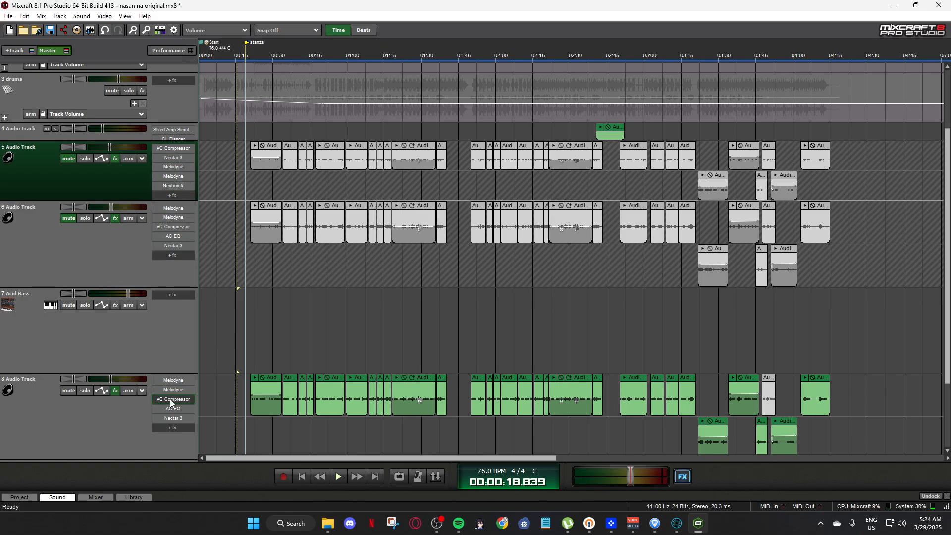
# Add Tonal Balance Control 2 (VST3) to track 6's effect list, view its window, and close the plug-in.
pyautogui.scroll(-2, 145, 416)
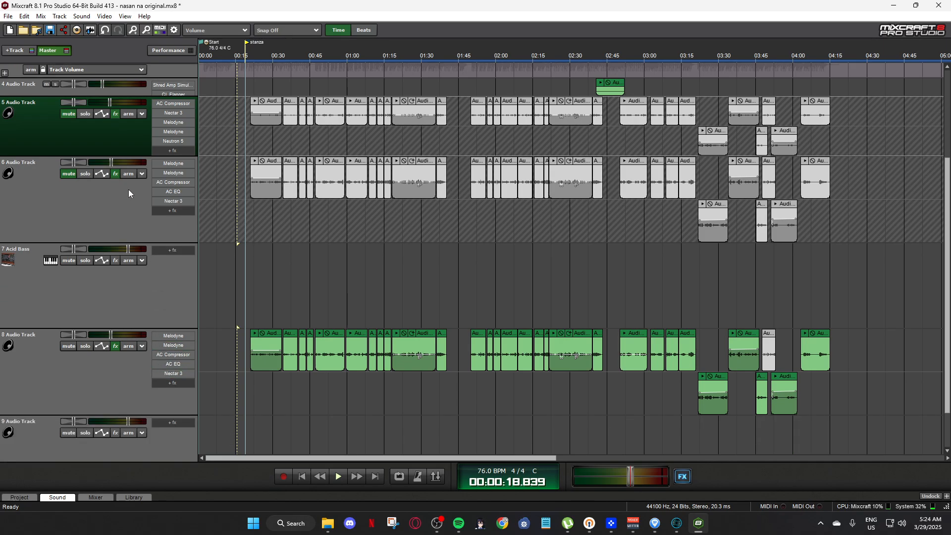
pyautogui.click(116, 174)
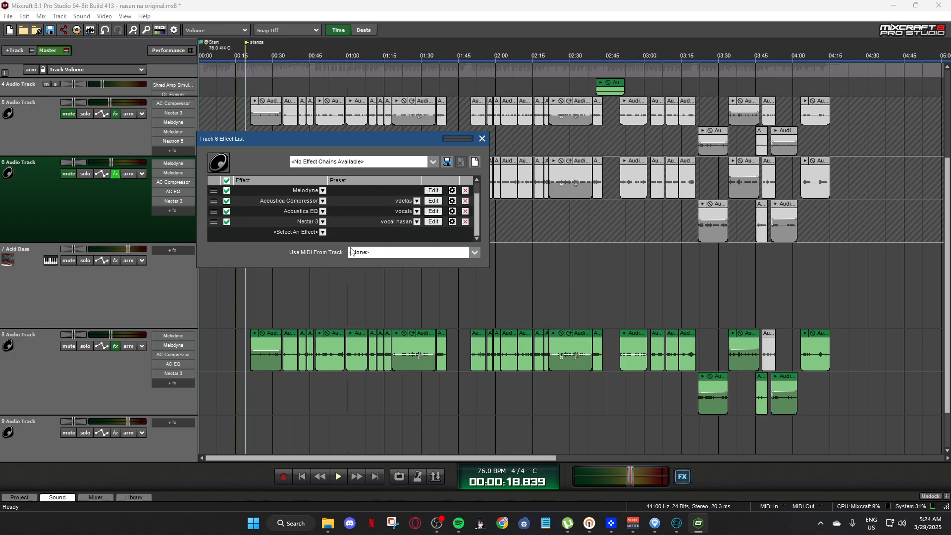
pyautogui.click(288, 232)
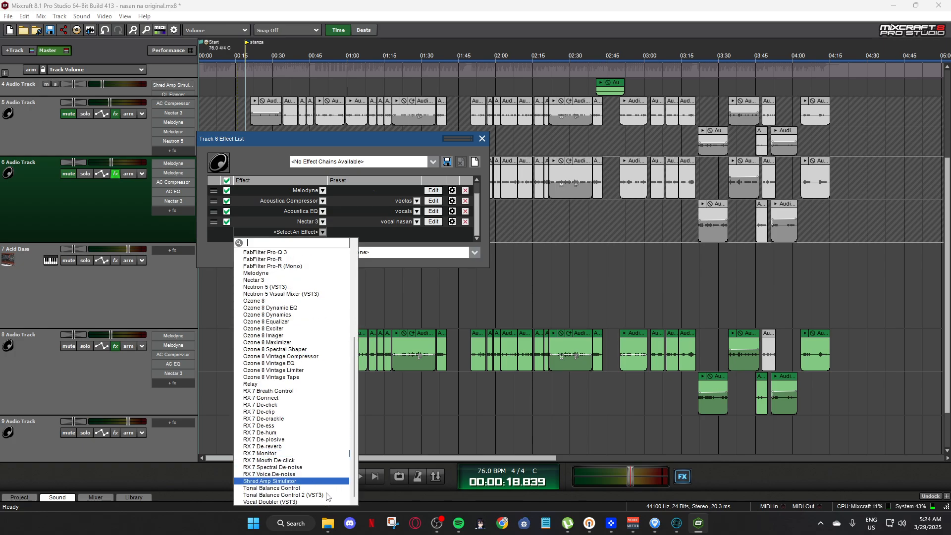
pyautogui.click(286, 494)
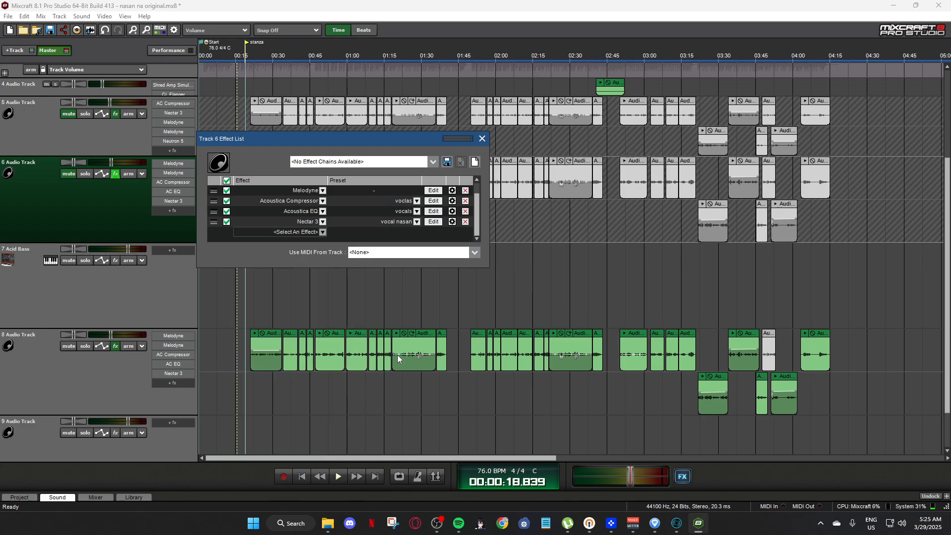
pyautogui.click(433, 232)
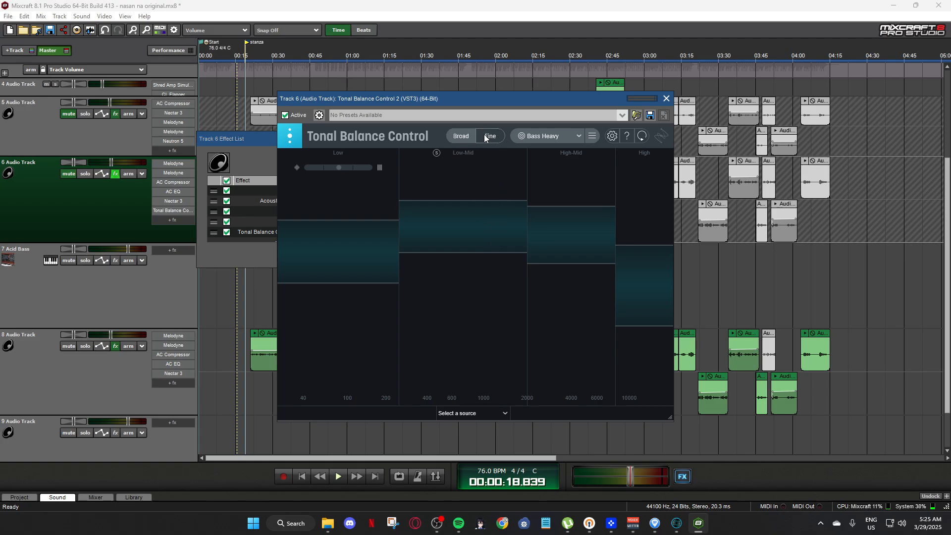
pyautogui.moveTo(508, 95); pyautogui.dragTo(490, 79)
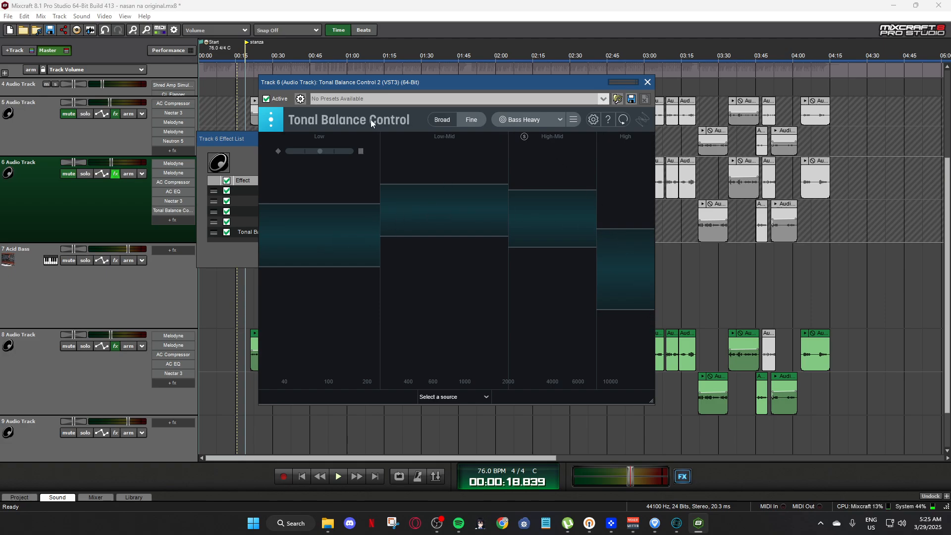
pyautogui.moveTo(525, 82); pyautogui.dragTo(547, 76)
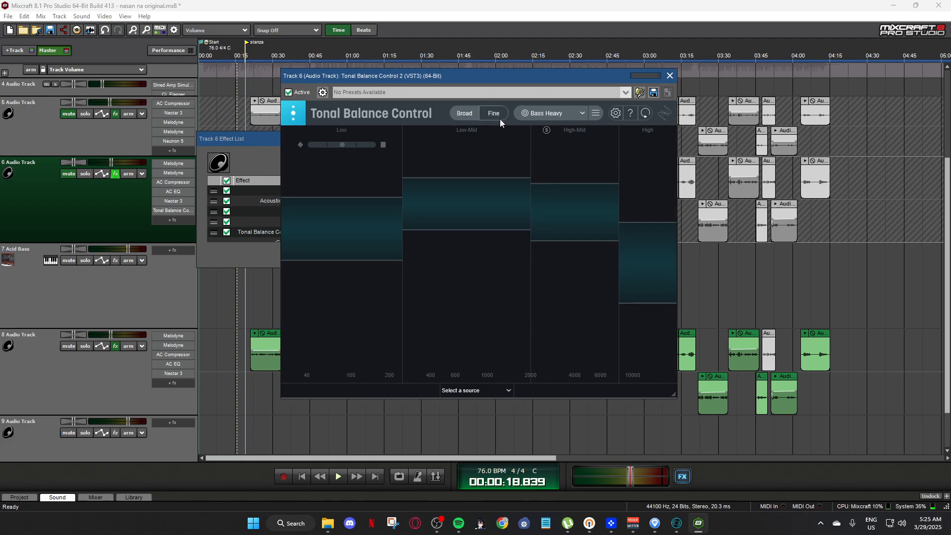
pyautogui.click(670, 76)
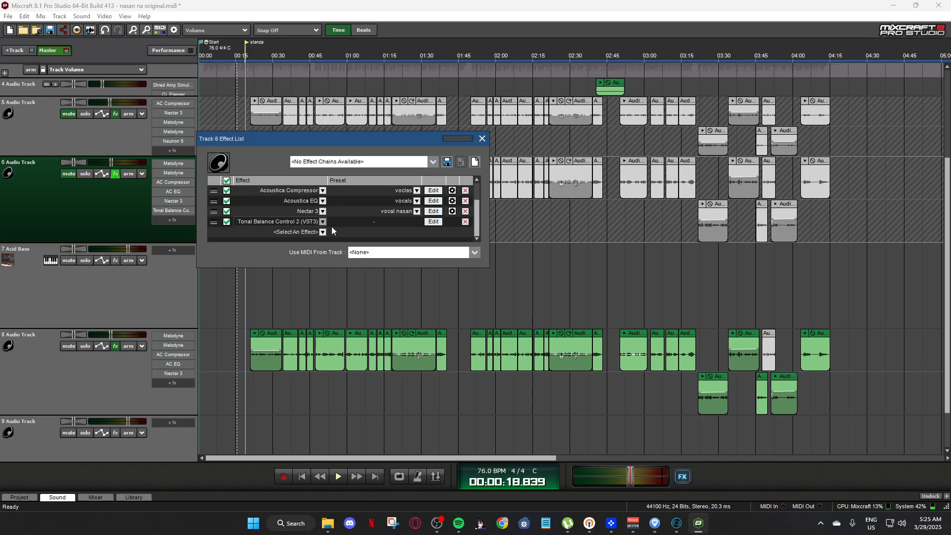
# Reopen Tonal Balance Control 2 on track 6 and arrange its window and the Track 6 Effect List over the project.
pyautogui.click(430, 221)
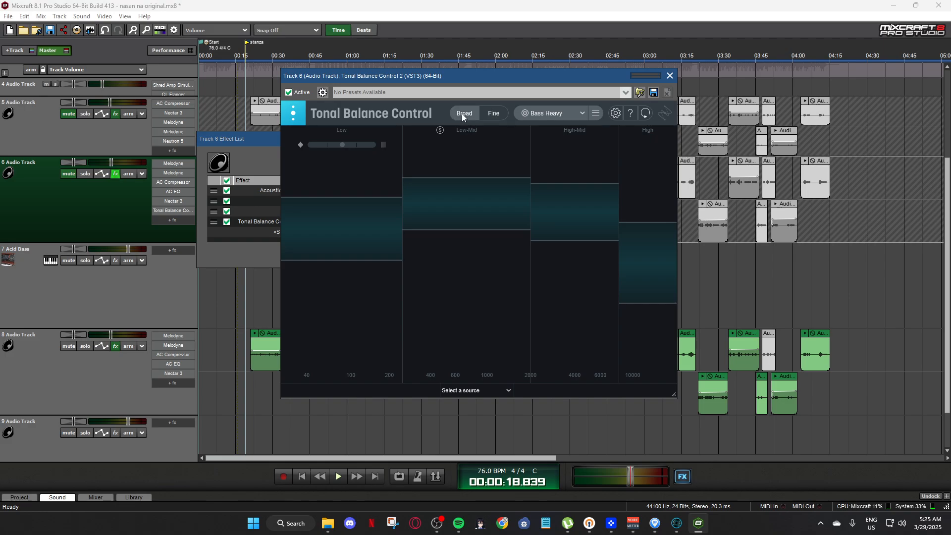
pyautogui.click(492, 113)
pyautogui.moveTo(507, 87); pyautogui.dragTo(572, 158)
pyautogui.moveTo(299, 142); pyautogui.dragTo(545, 105)
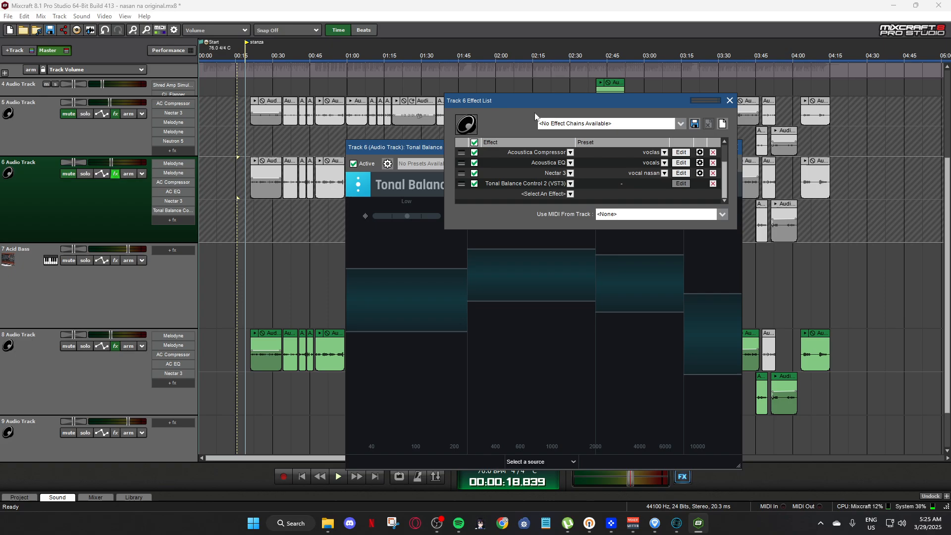
# Play the project from about 22 seconds while viewing track 6's Tonal Balance Control 2, close the plug-in, and stop playback.
pyautogui.click(254, 282)
pyautogui.press('space')
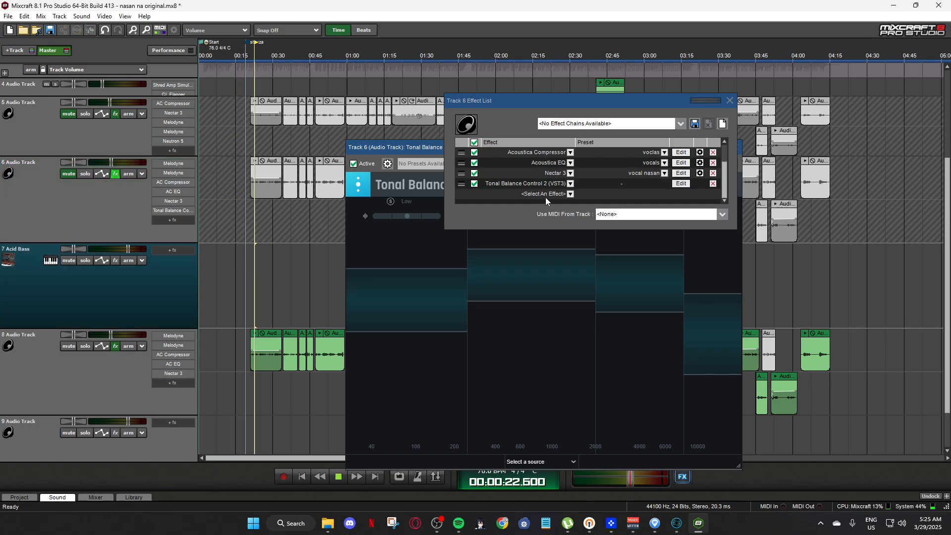
pyautogui.moveTo(607, 100); pyautogui.dragTo(347, 96)
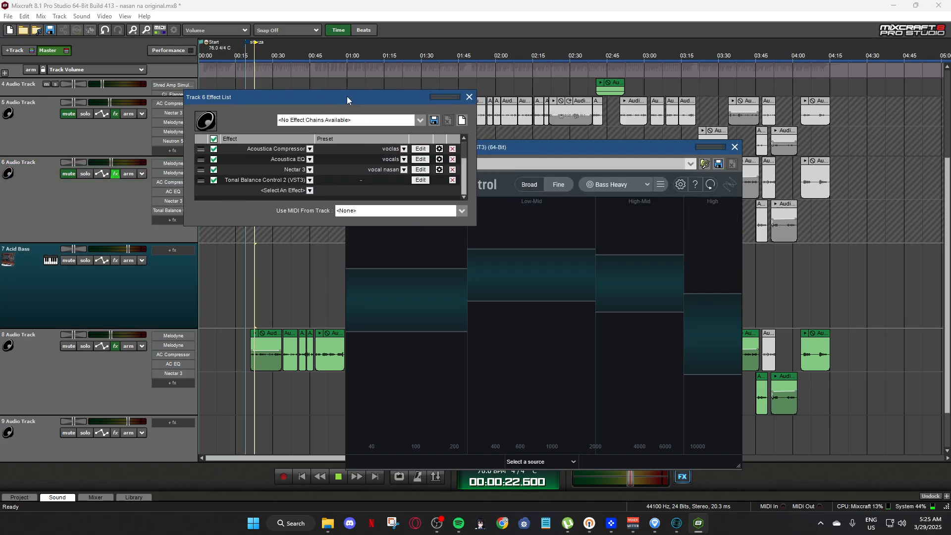
pyautogui.moveTo(608, 149); pyautogui.dragTo(523, 107)
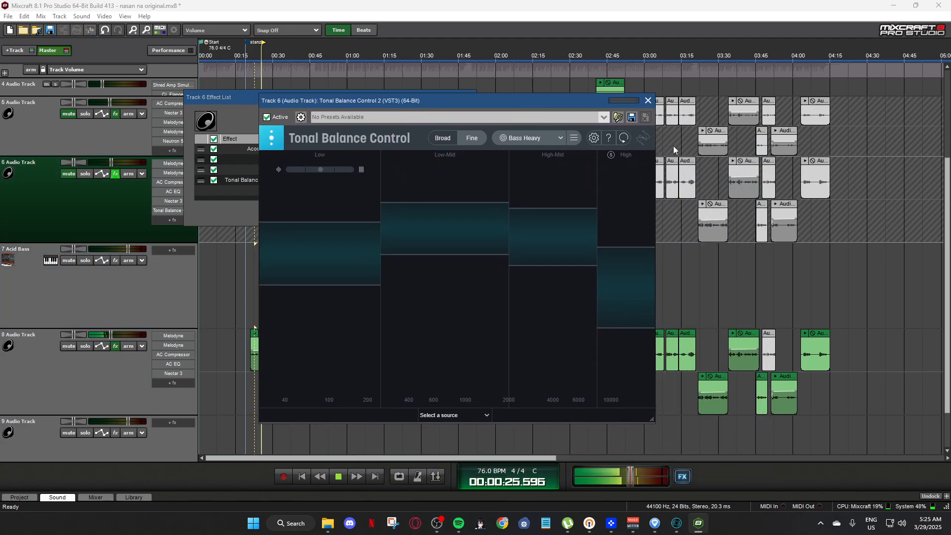
pyautogui.click(648, 101)
pyautogui.press('space')
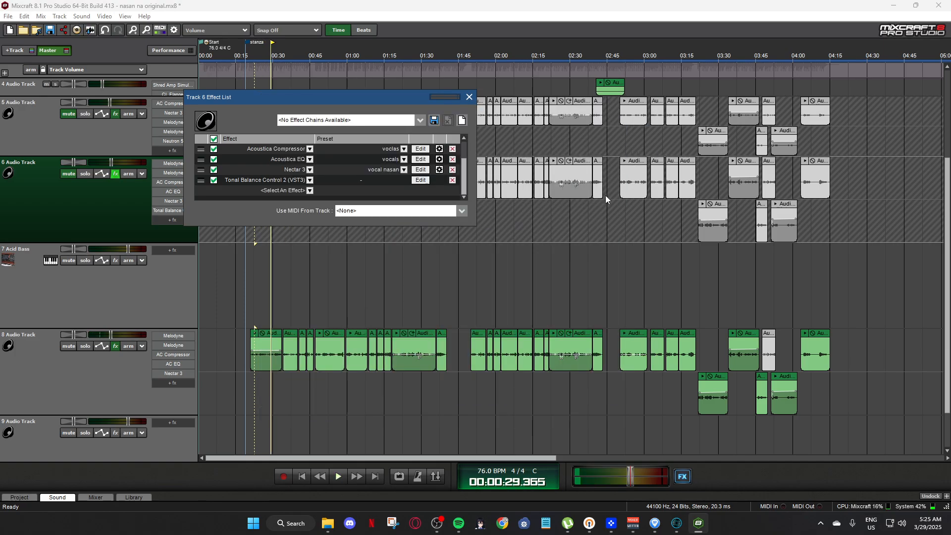
# Remove Tonal Balance Control 2 from track 6's effect list.
pyautogui.moveTo(393, 99); pyautogui.dragTo(578, 101)
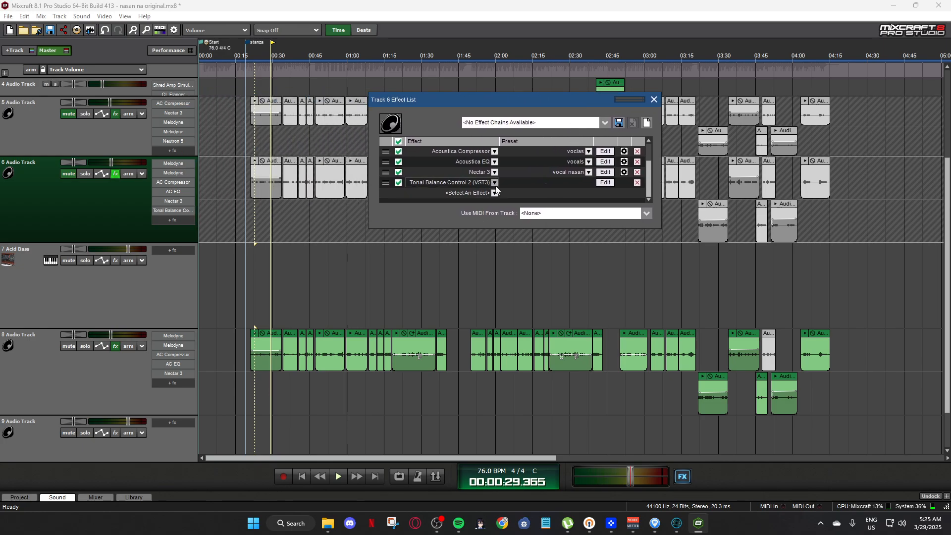
pyautogui.click(637, 182)
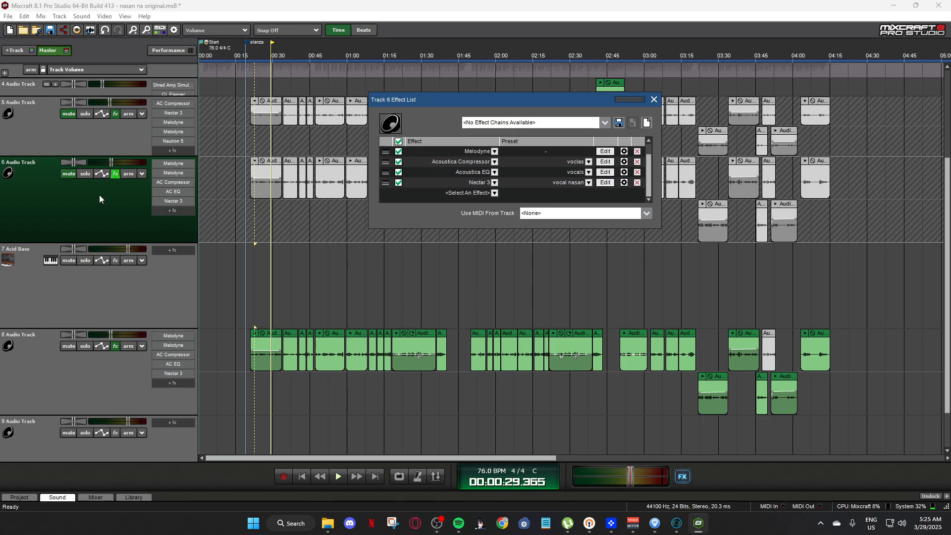
# Open Tonal Balance Control 2 on the Master Track, play the project from the start of track 8's first clip to examine its curve, and stop playback.
pyautogui.scroll(-3, 184, 213)
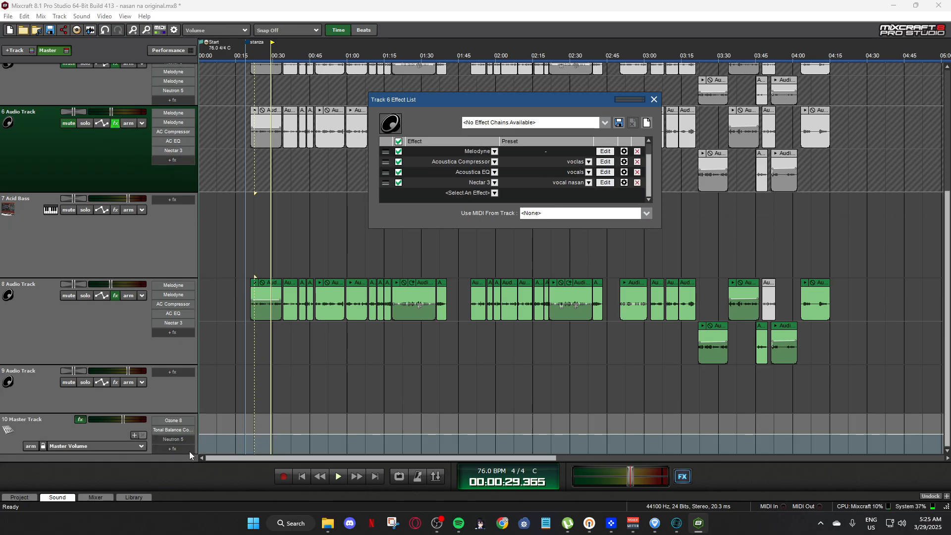
pyautogui.click(174, 429)
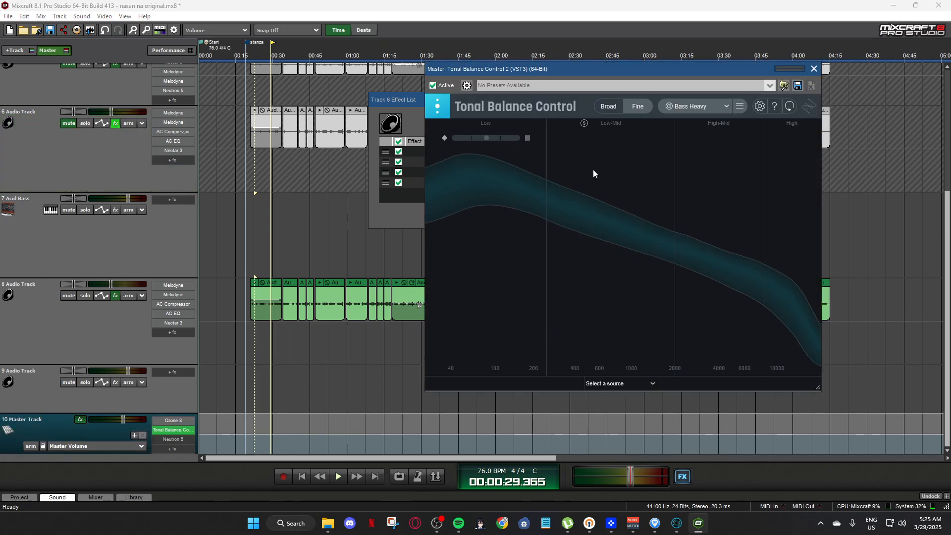
pyautogui.moveTo(673, 74); pyautogui.dragTo(601, 169)
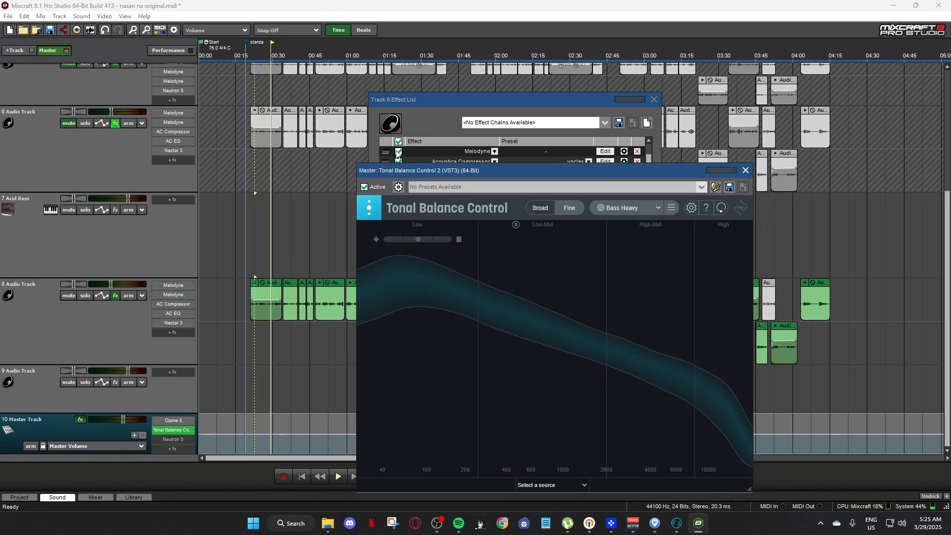
pyautogui.click(250, 56)
pyautogui.press('space')
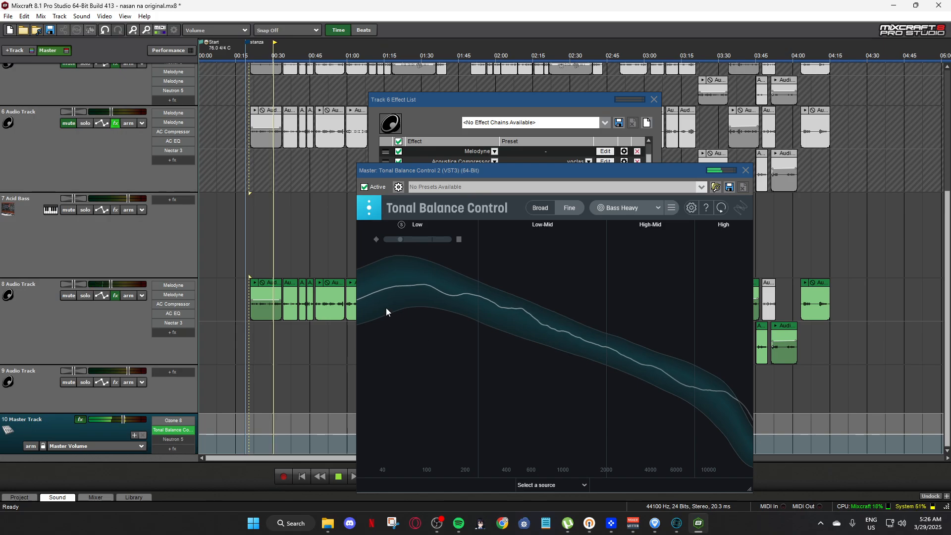
pyautogui.press('space')
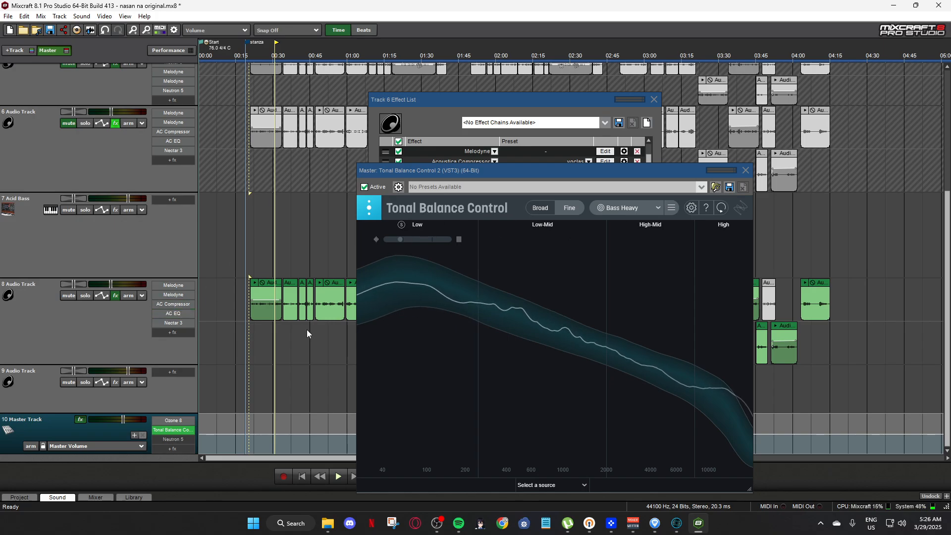
pyautogui.moveTo(578, 171); pyautogui.dragTo(583, 173)
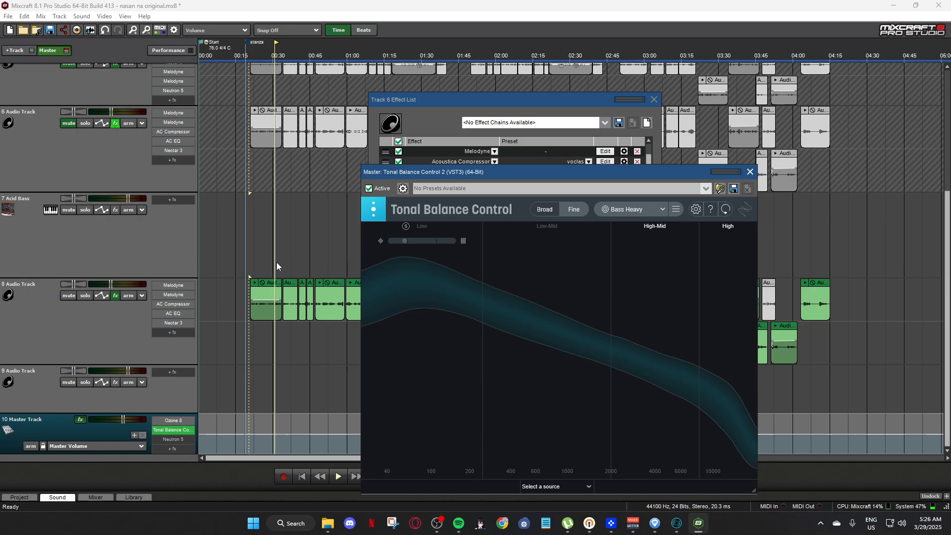
pyautogui.moveTo(590, 171); pyautogui.dragTo(565, 130)
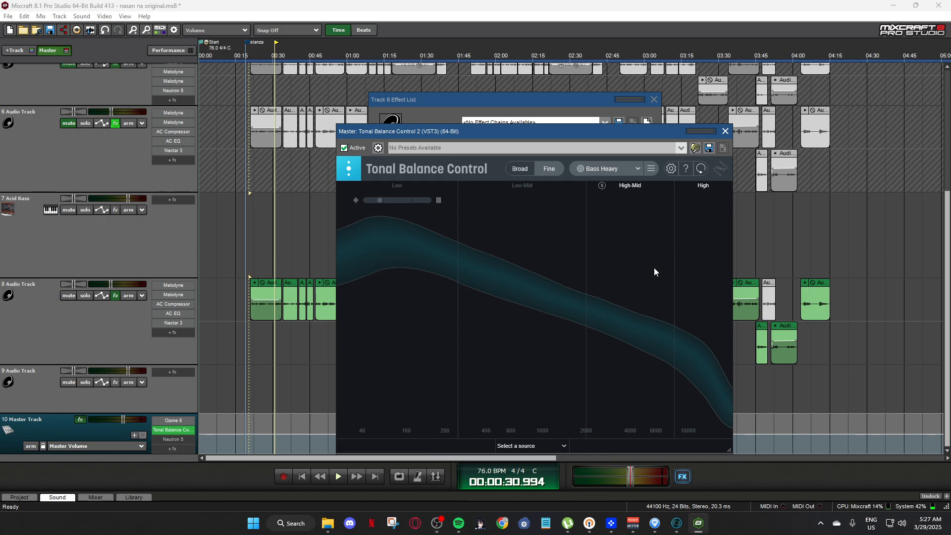
pyautogui.moveTo(609, 130); pyautogui.dragTo(393, 75)
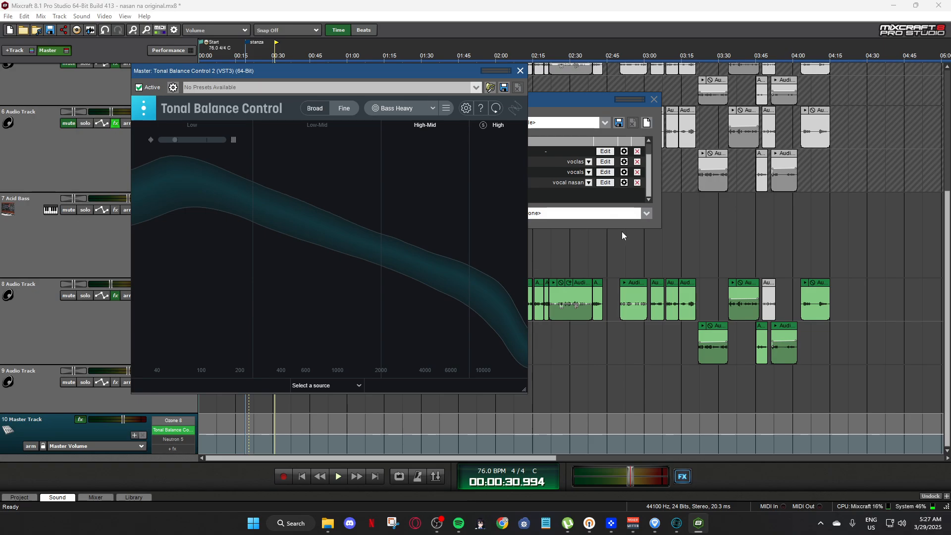
pyautogui.moveTo(427, 68); pyautogui.dragTo(466, 55)
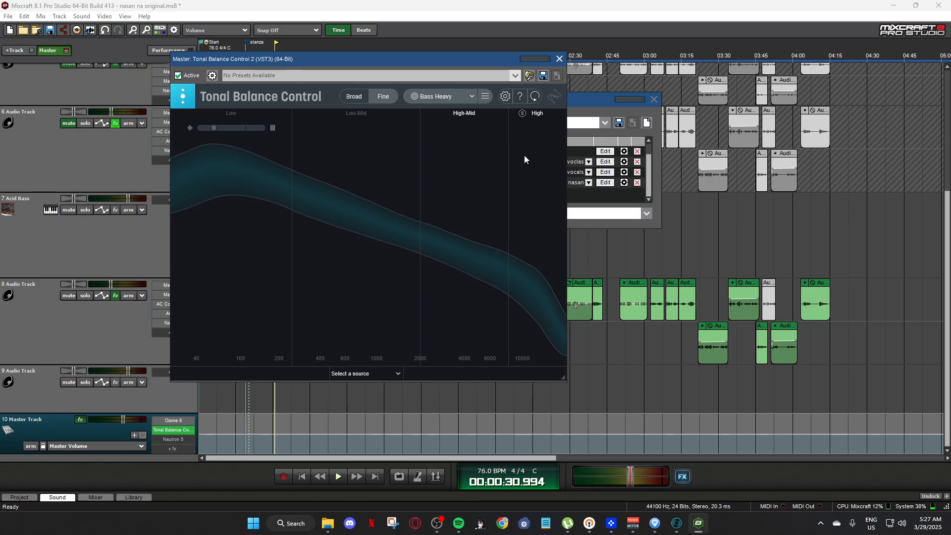